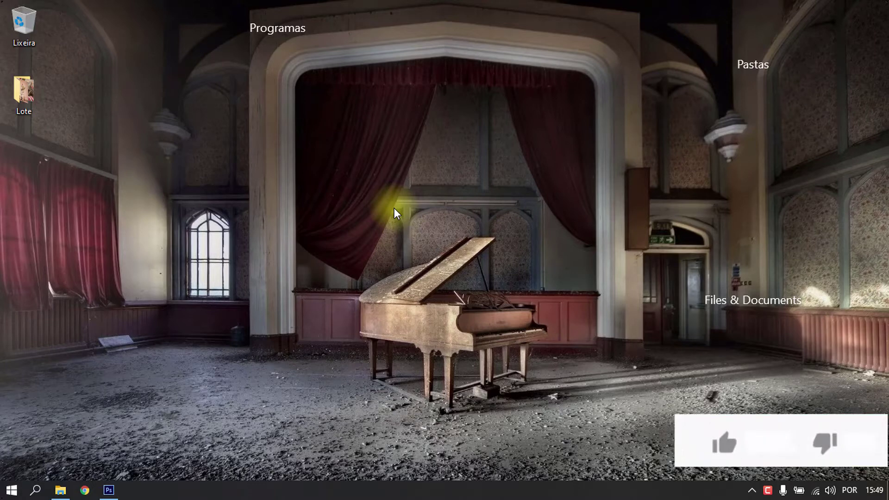
Step: Show the Imagens de bichinhos folder in Large icons view, then minimize it to reveal the desktop
click(61, 490)
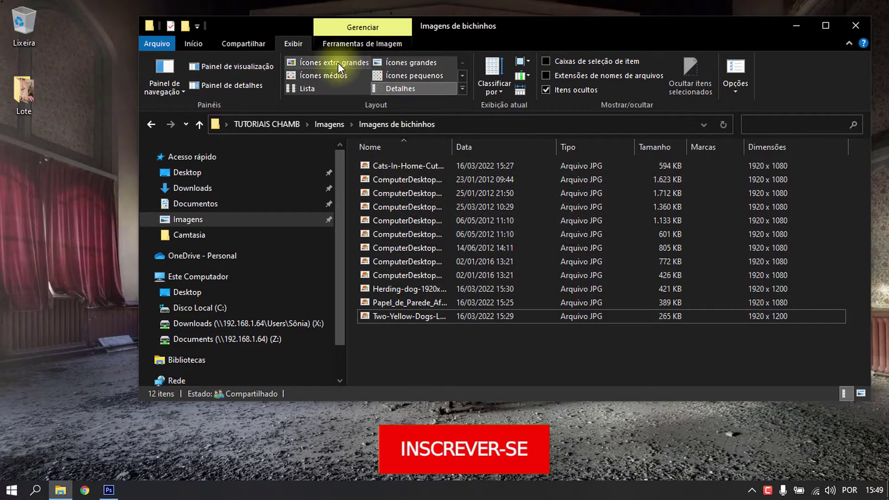
click(399, 65)
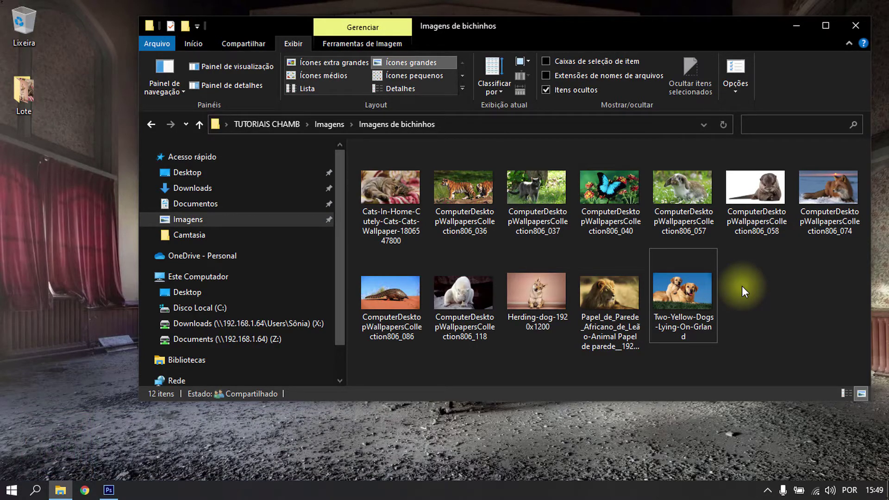
key(super+d)
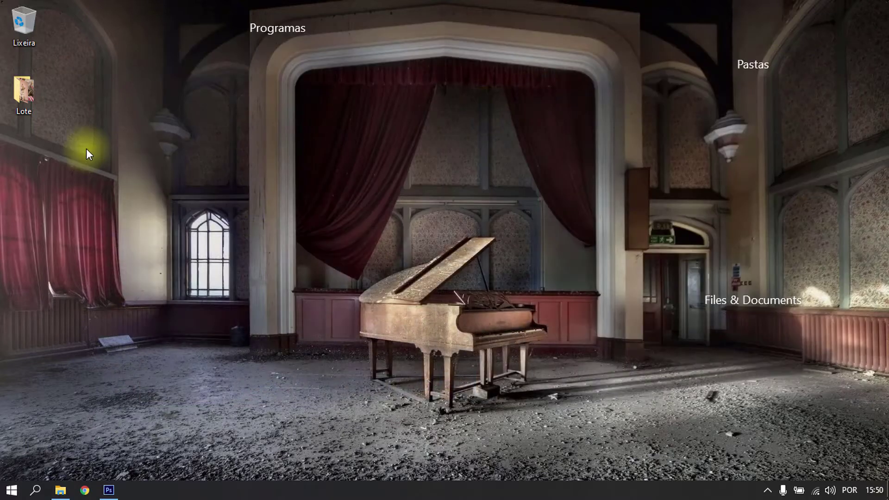
Step: Cycle Imagens de bichinhos through Details, Large icons and Medium icons, then open the Lote folder
double_click(25, 88)
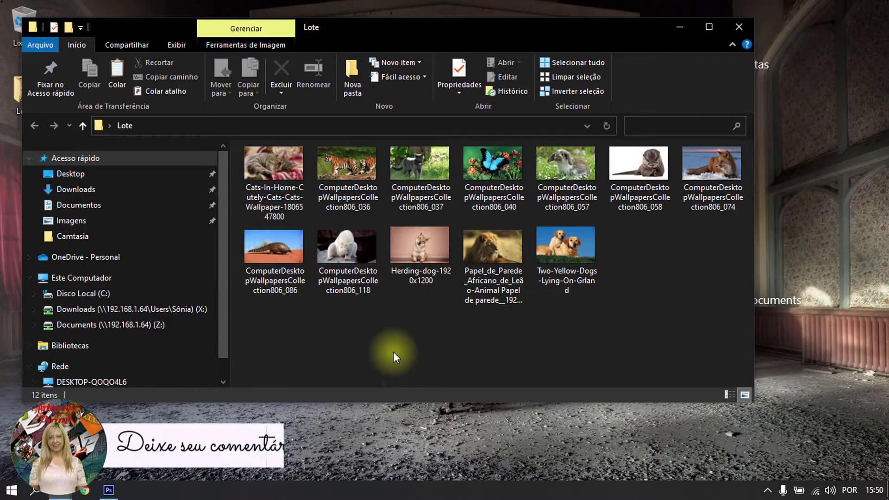
click(743, 25)
click(57, 496)
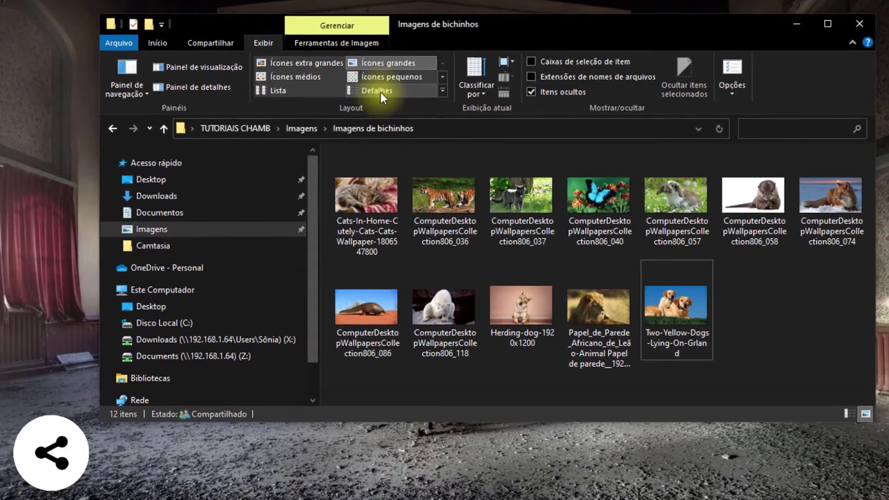
click(401, 88)
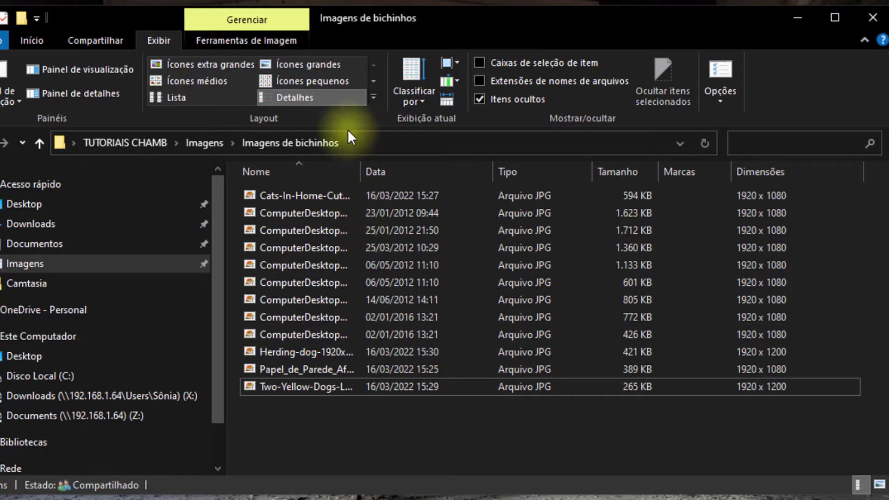
click(321, 69)
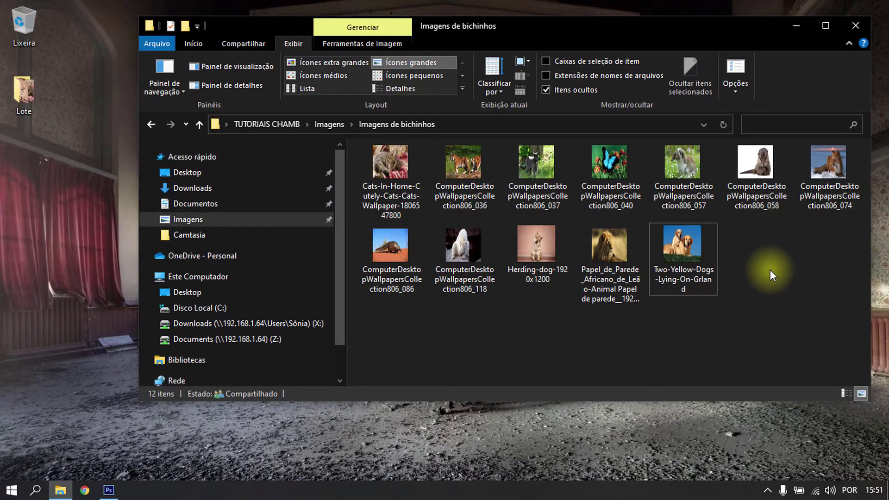
click(345, 77)
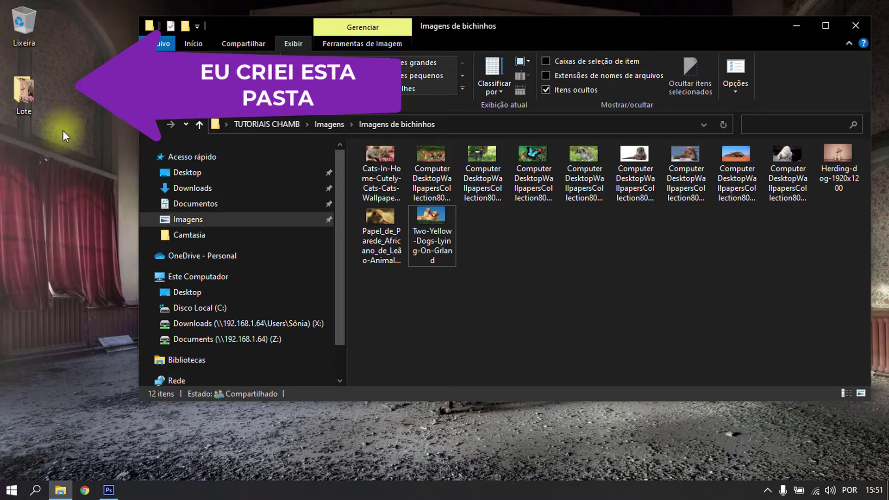
double_click(27, 105)
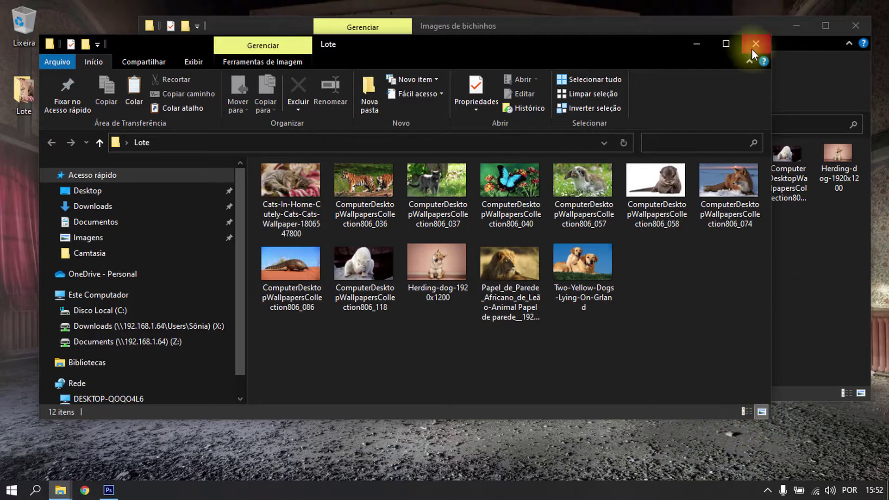
Step: Close the Imagens de bichinhos window and shift the Lote window to the right
click(746, 25)
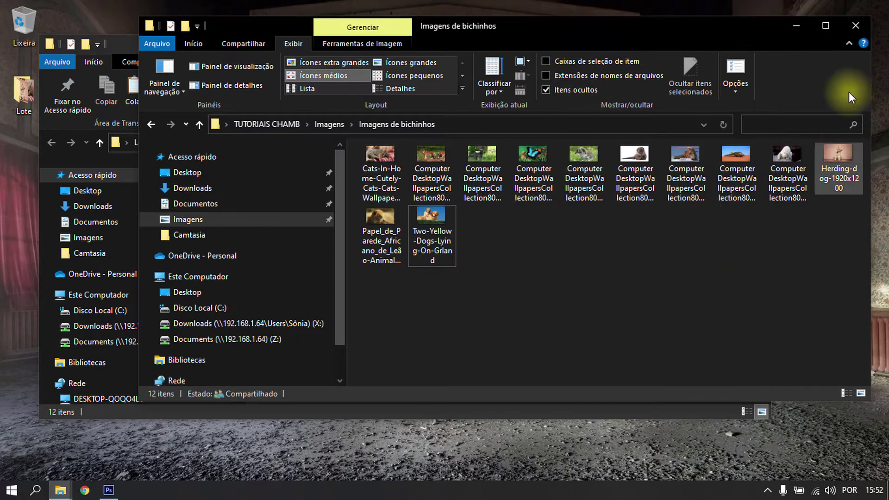
click(855, 29)
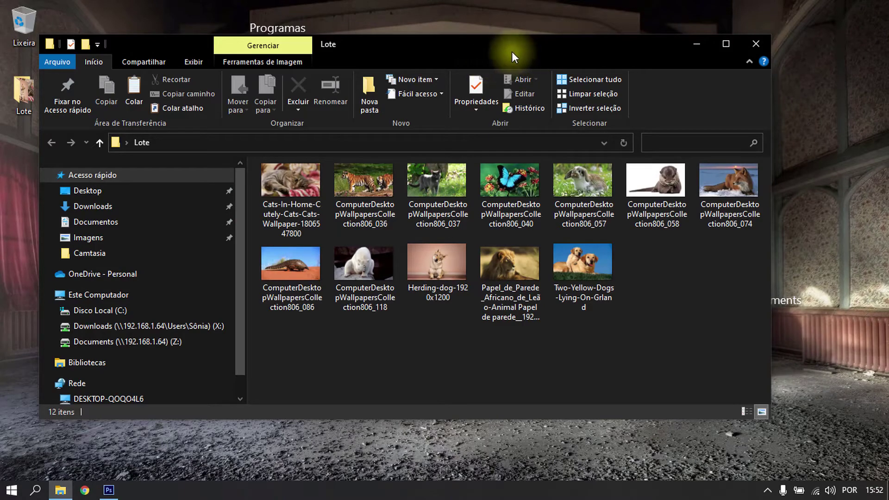
drag(513, 51, 576, 49)
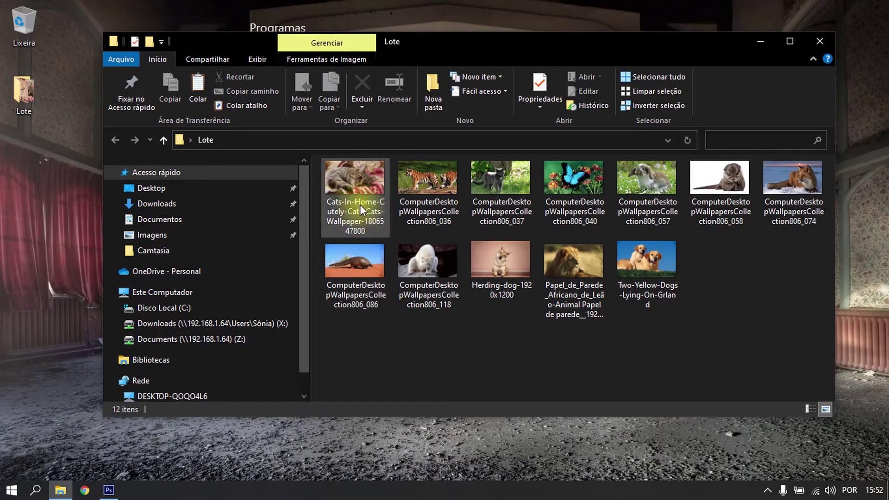
mouse_move(290, 180)
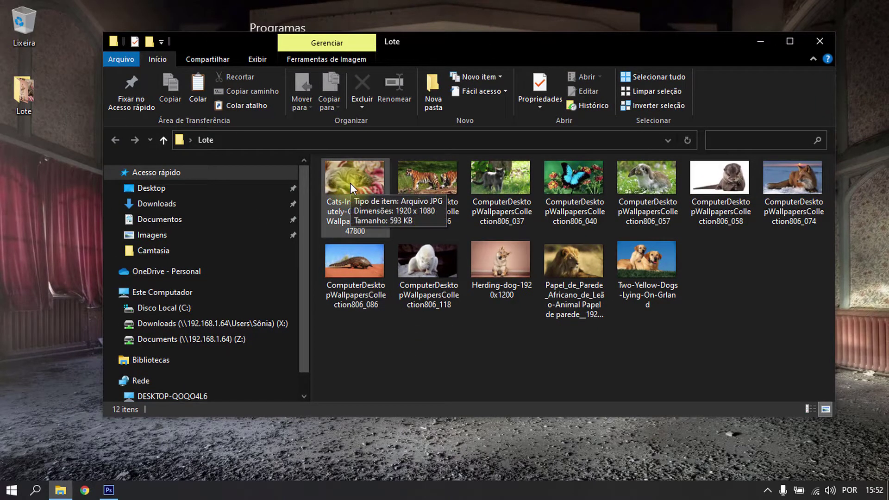
mouse_move(355, 188)
click(478, 372)
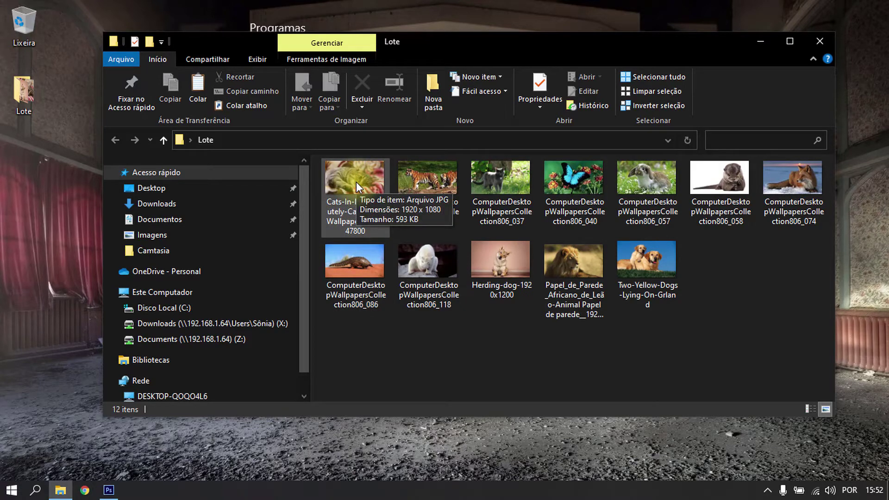
Step: Copy the Cats-In-Home photo from Lote onto the desktop and minimize Lote
key(ctrl)
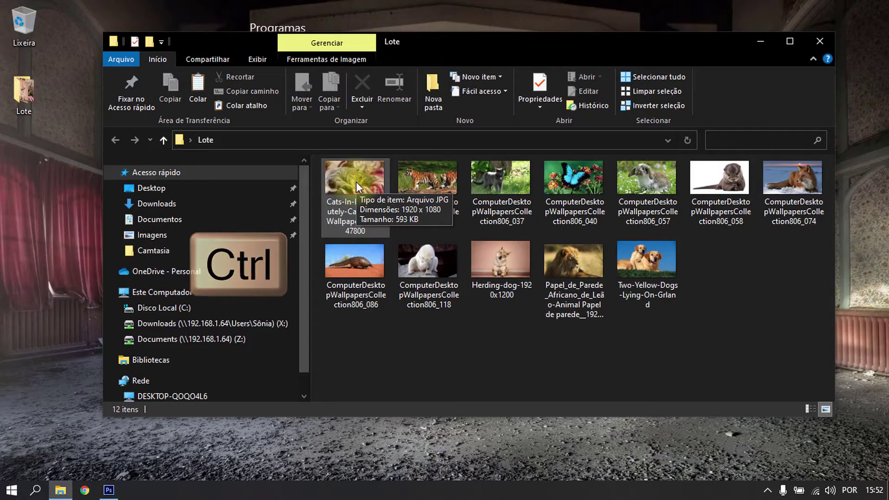
drag(356, 181, 116, 261)
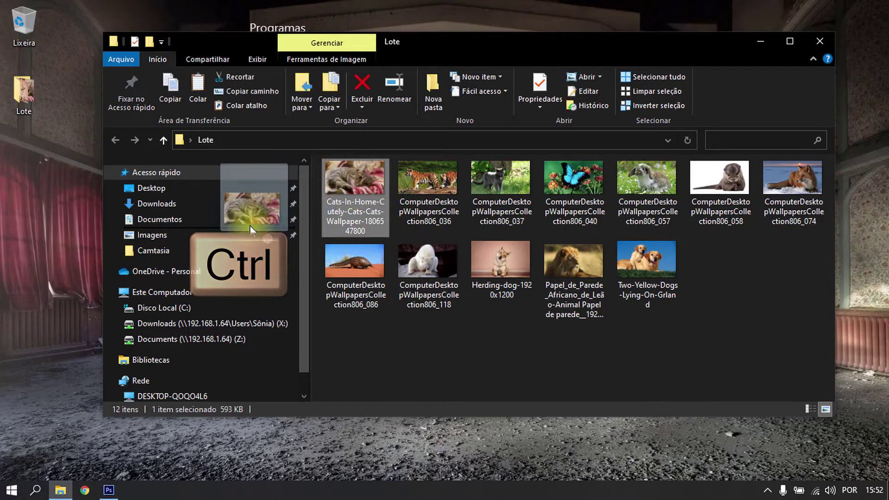
drag(116, 260, 42, 269)
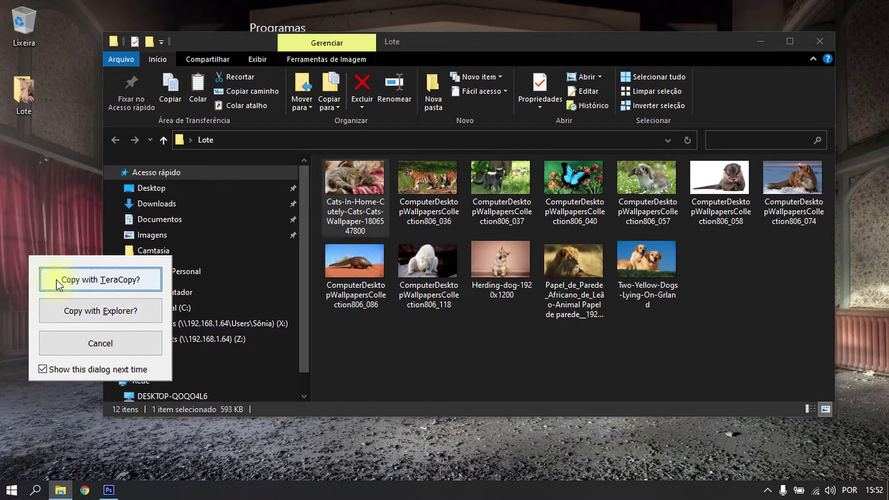
click(54, 306)
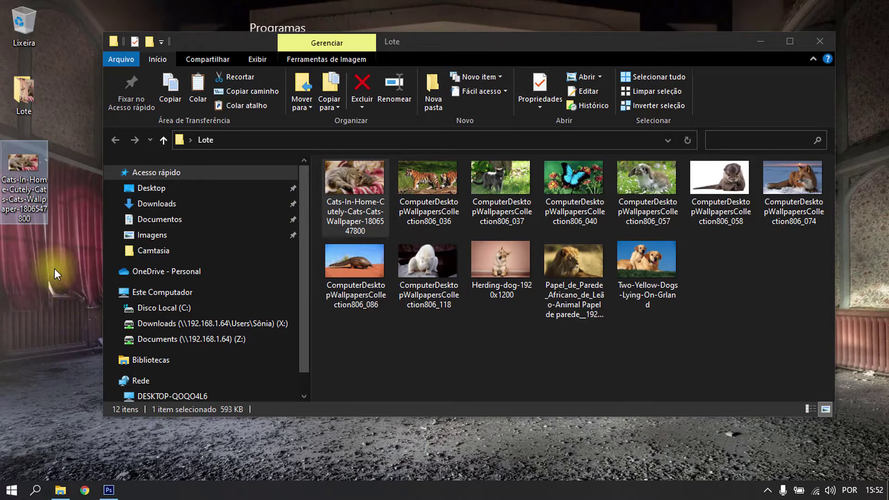
click(73, 198)
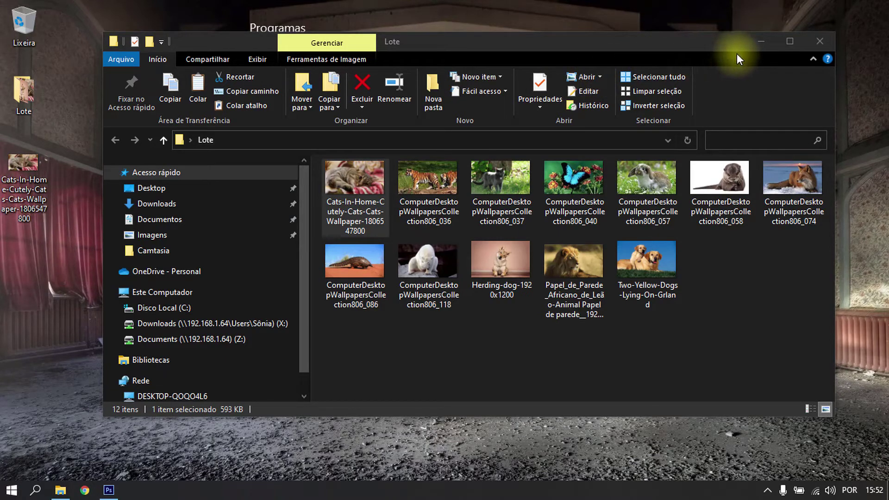
click(761, 41)
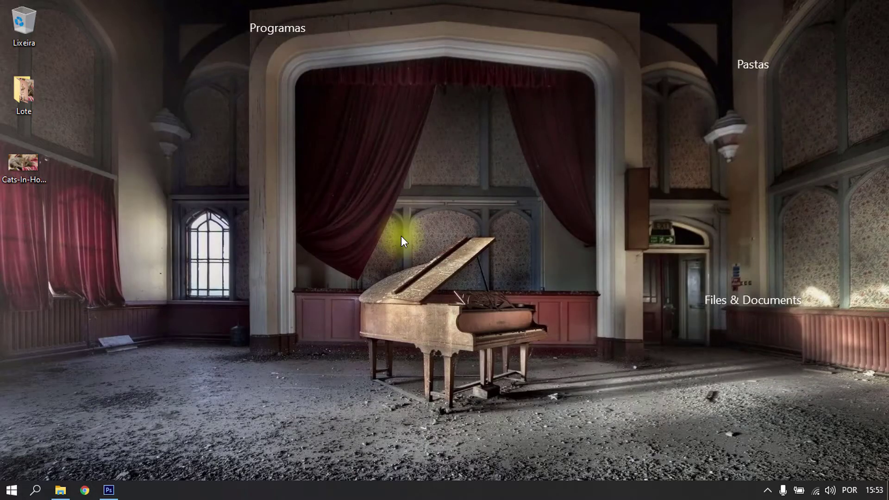
Step: In Photoshop, open the Cats-In-Home JPG from the Área de Trabalho (desktop) folder
click(110, 490)
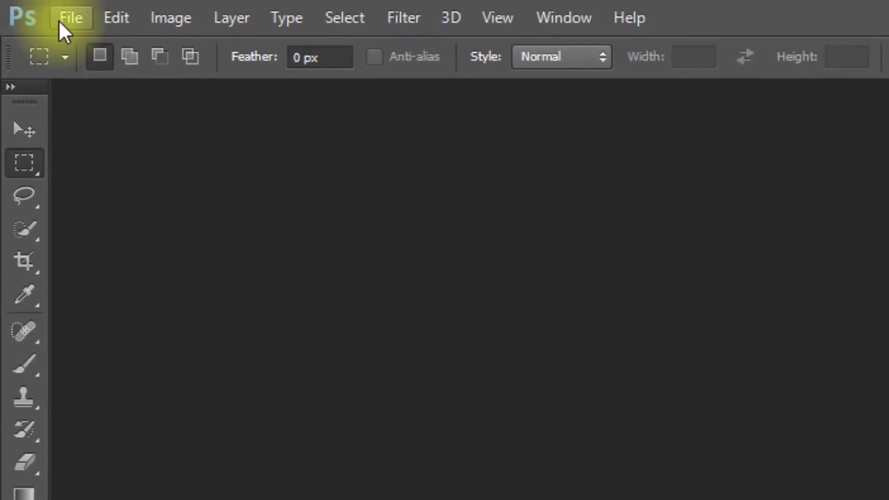
click(66, 21)
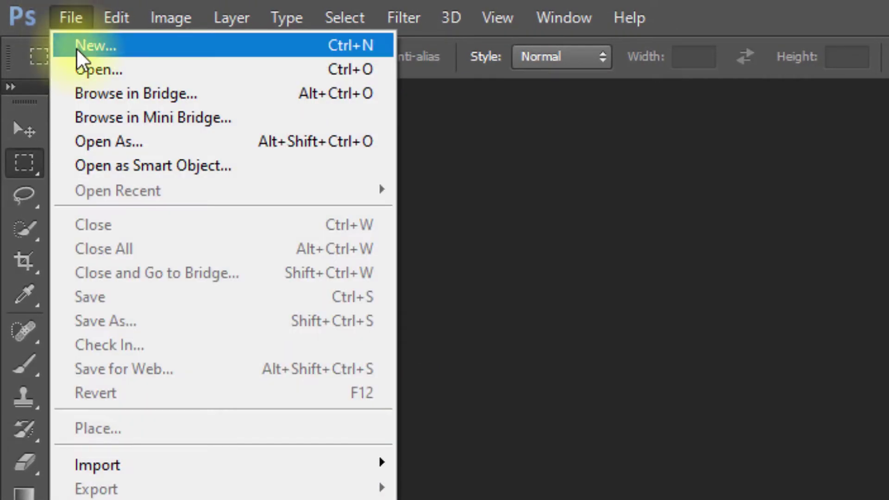
click(76, 71)
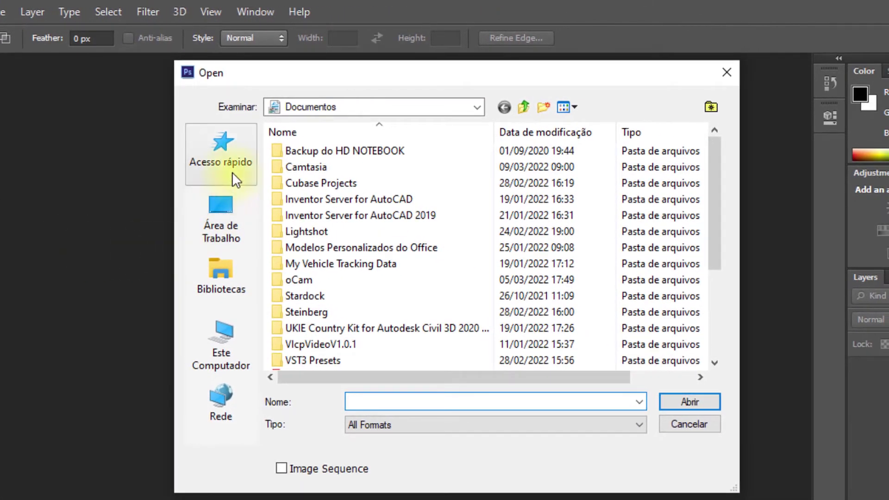
click(229, 204)
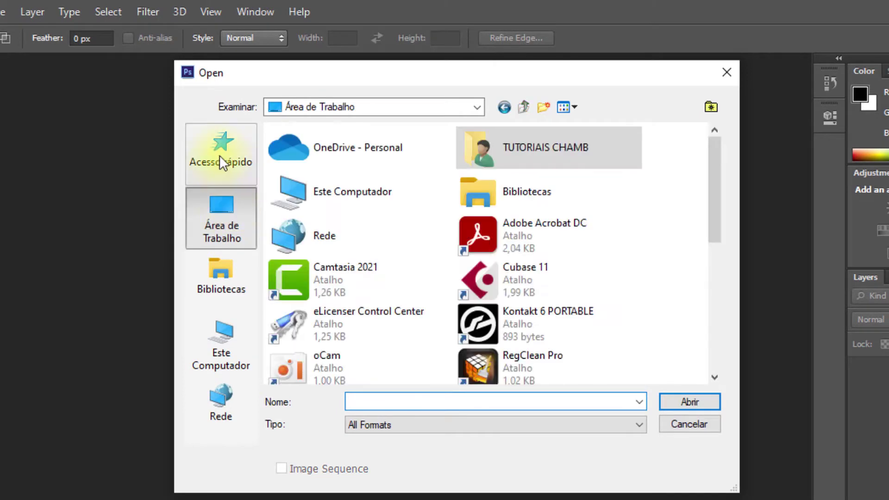
scroll(630, 265, down, 3)
scroll(621, 275, down, 3)
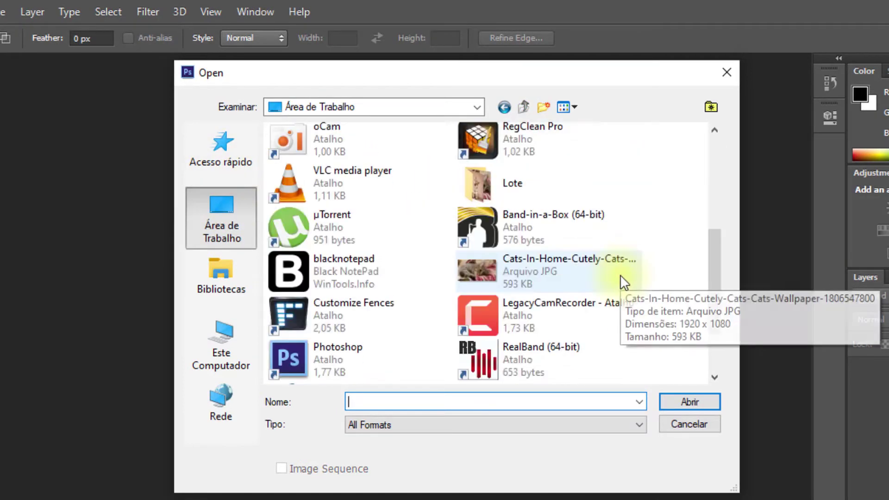
scroll(612, 270, down, 2)
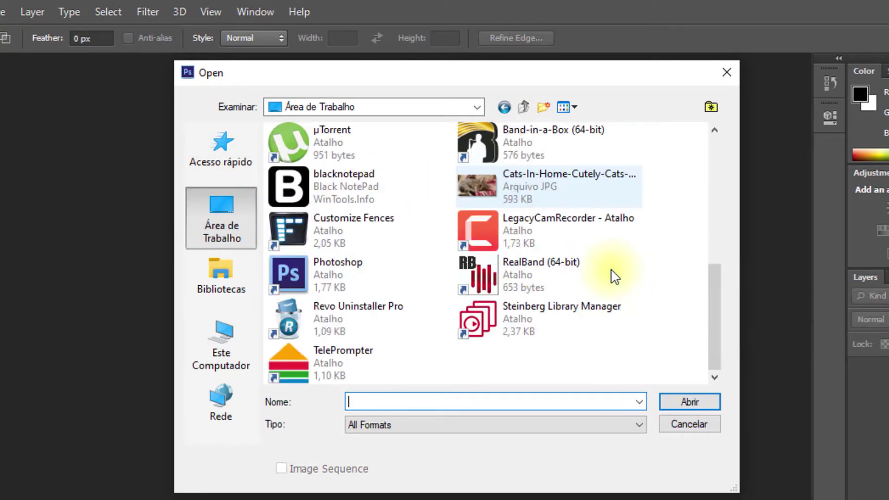
scroll(610, 269, up, 3)
scroll(603, 275, down, 3)
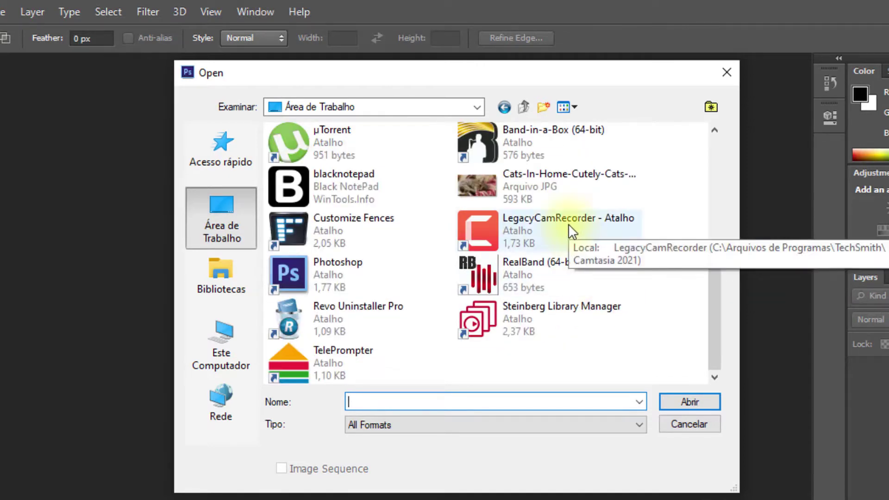
click(546, 187)
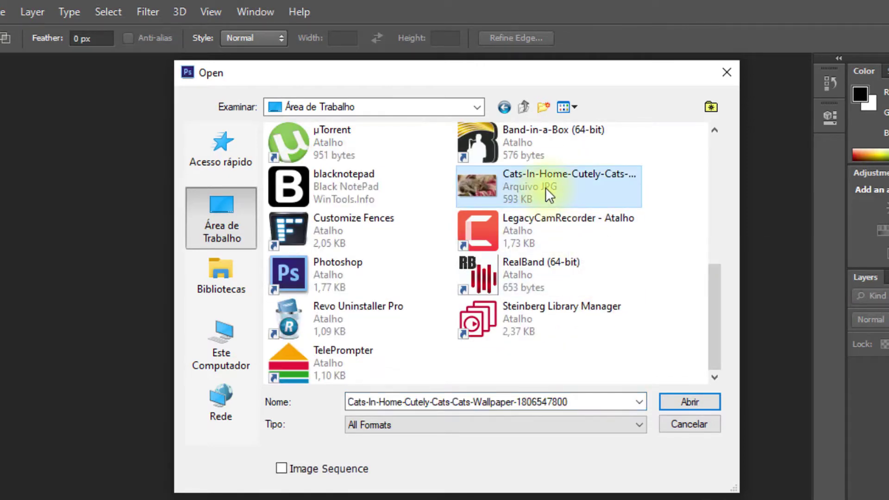
click(685, 402)
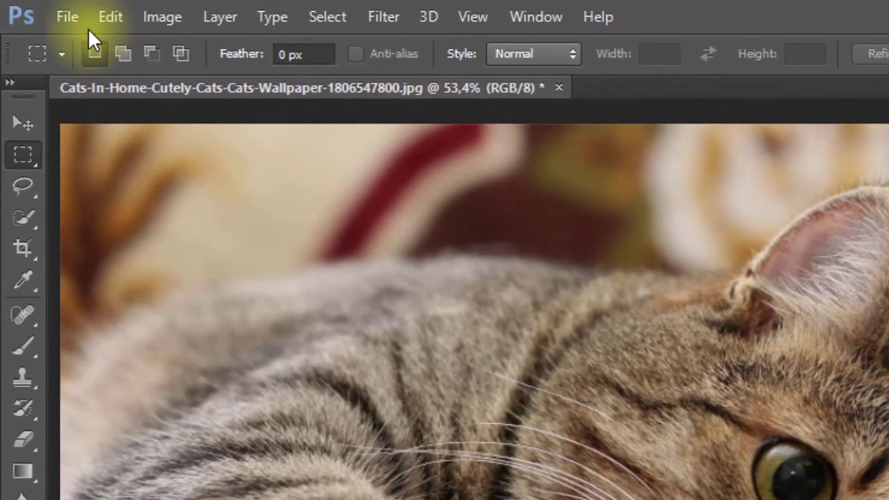
Step: Start File > Place and select the Logo file in the Imagens folder
click(71, 20)
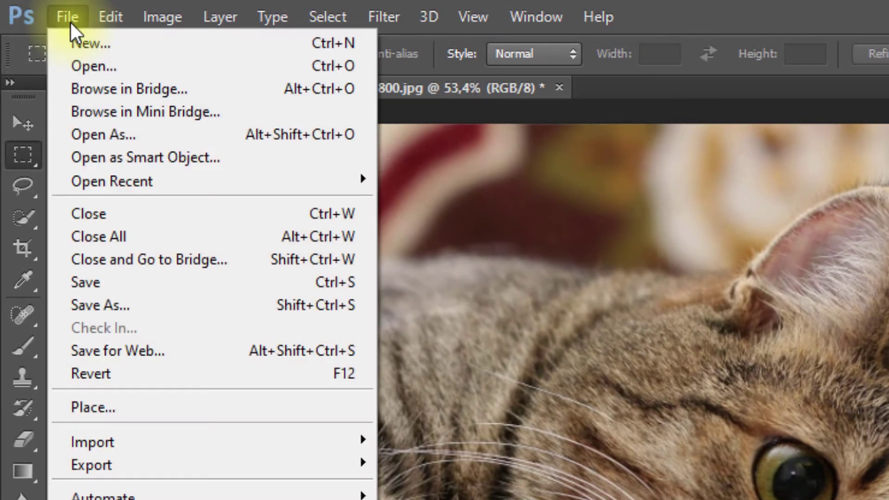
click(86, 402)
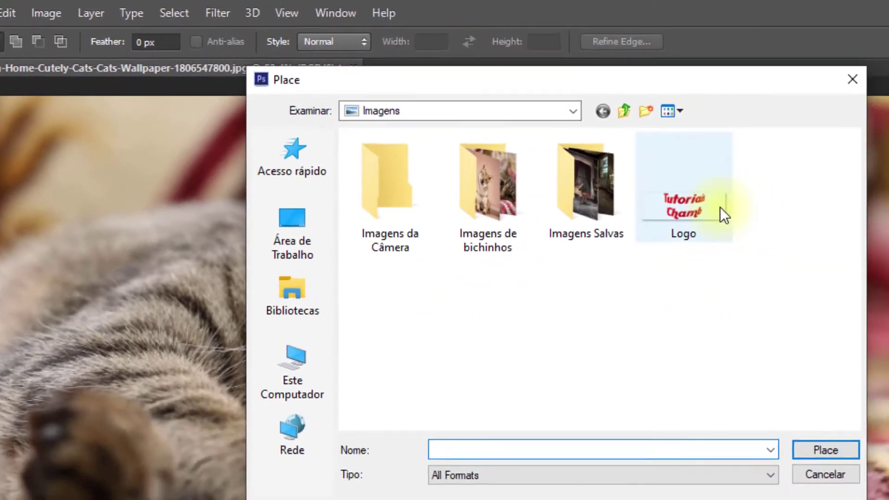
click(721, 207)
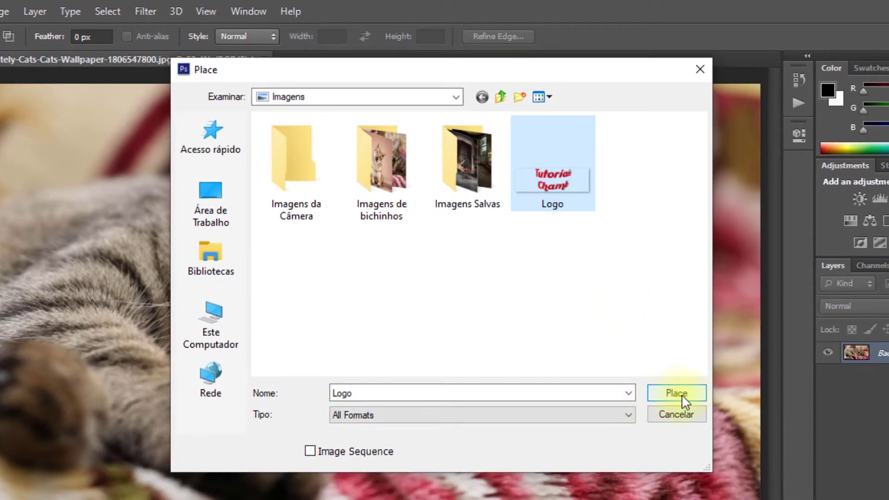
Step: Place the Logo image and drag it to the cat photo's top-right corner
click(672, 398)
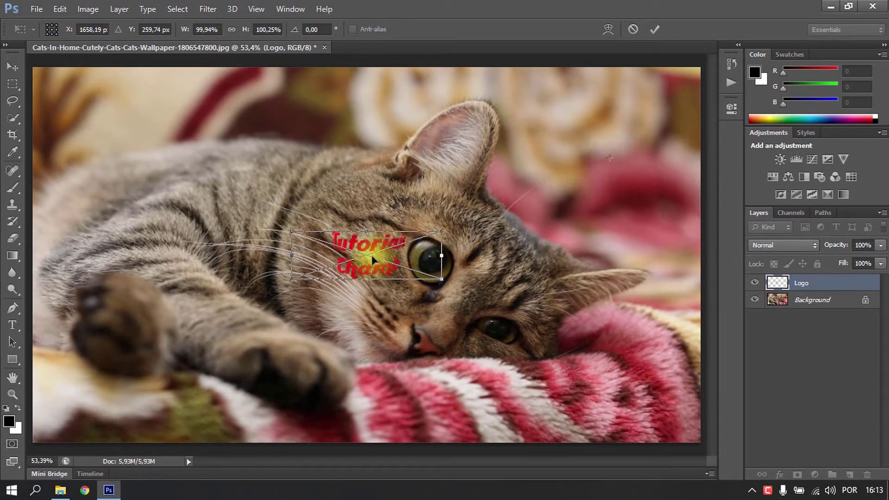
mouse_move(385, 254)
mouse_down()
mouse_move(620, 172)
mouse_move(620, 114)
mouse_up()
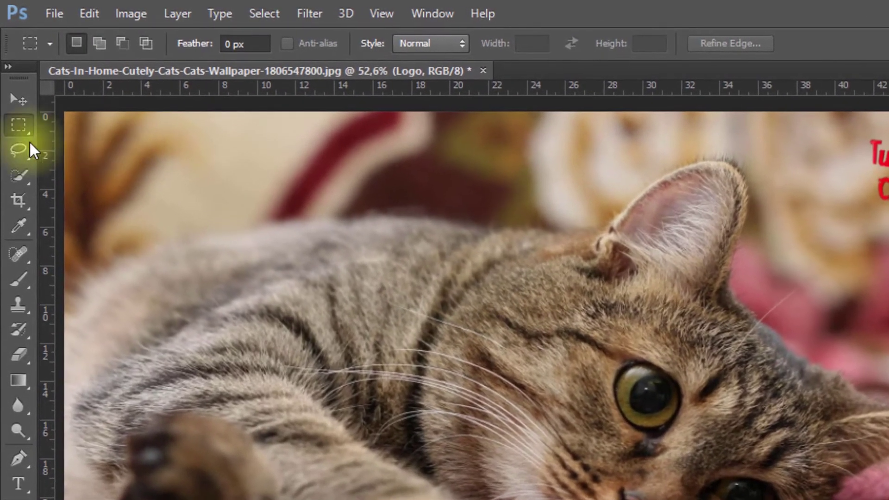
Step: Draw a Rectangular Marquee selection enclosing the logo
right_click(18, 122)
click(81, 123)
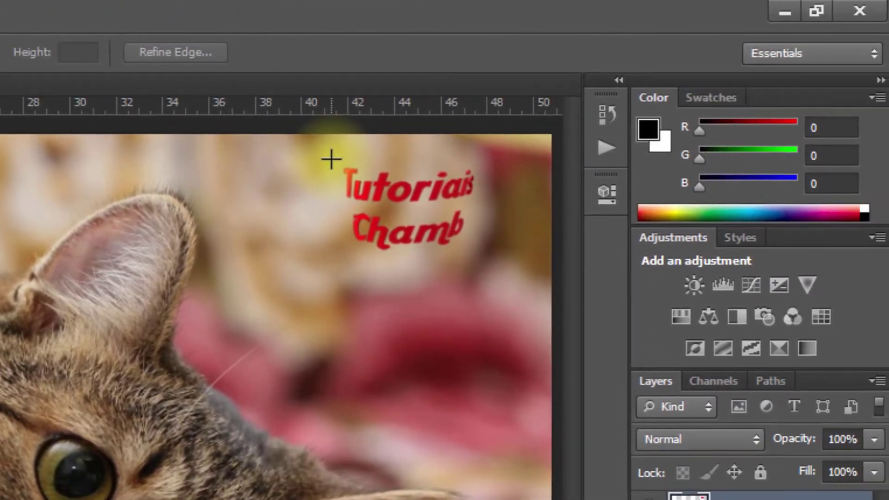
drag(581, 167, 584, 218)
mouse_move(331, 229)
mouse_down()
mouse_move(454, 283)
mouse_move(526, 274)
mouse_move(502, 280)
mouse_move(505, 269)
mouse_up()
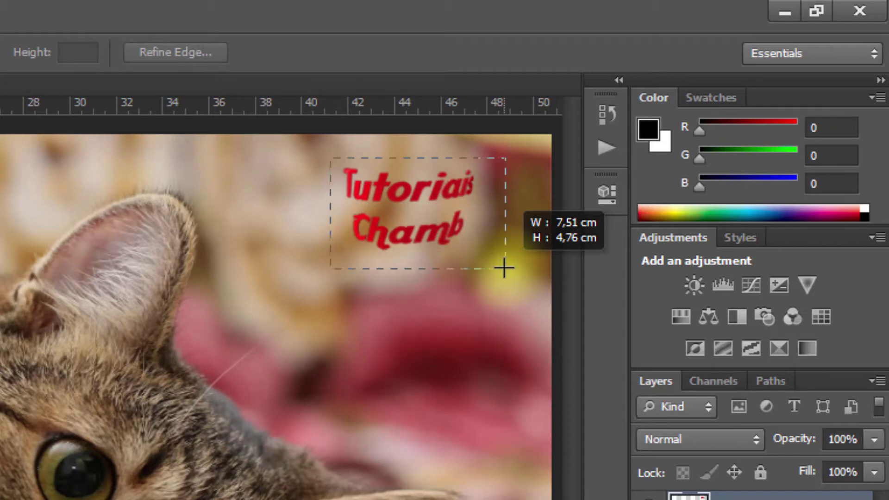
drag(504, 268, 504, 267)
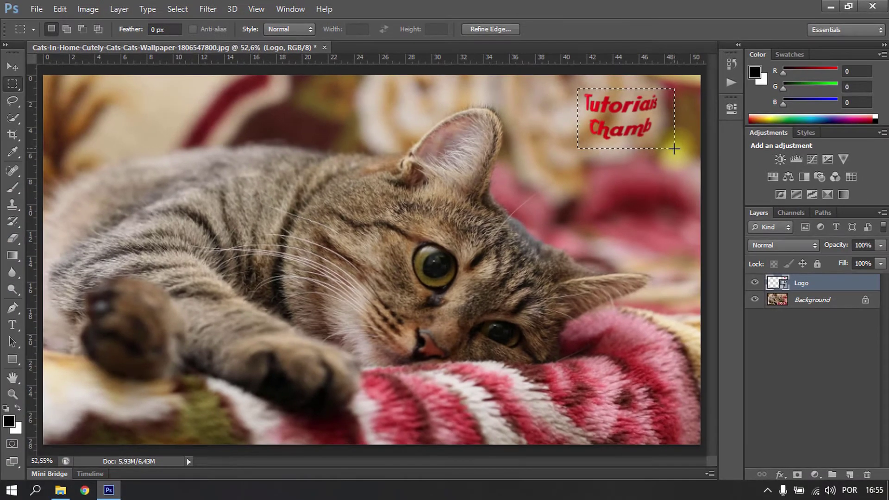
Step: Copy the selected logo area, then delete the Logo layer and confirm
key(ctrl+c)
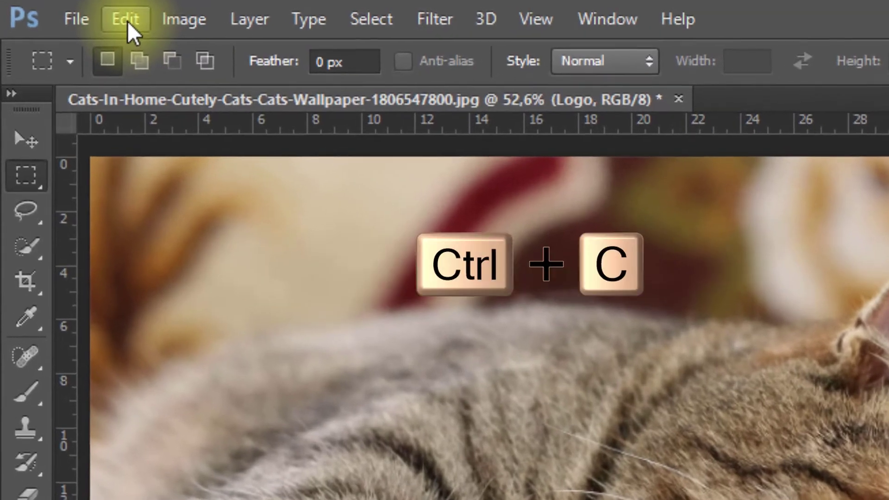
click(75, 12)
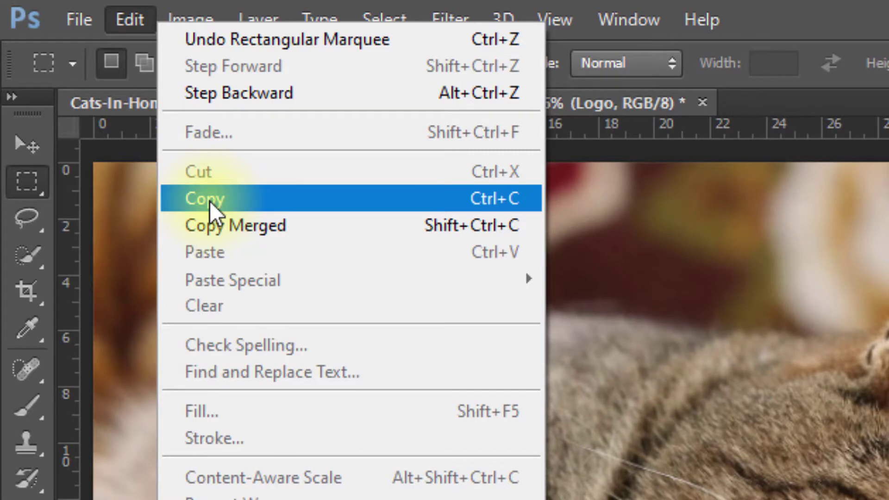
click(208, 202)
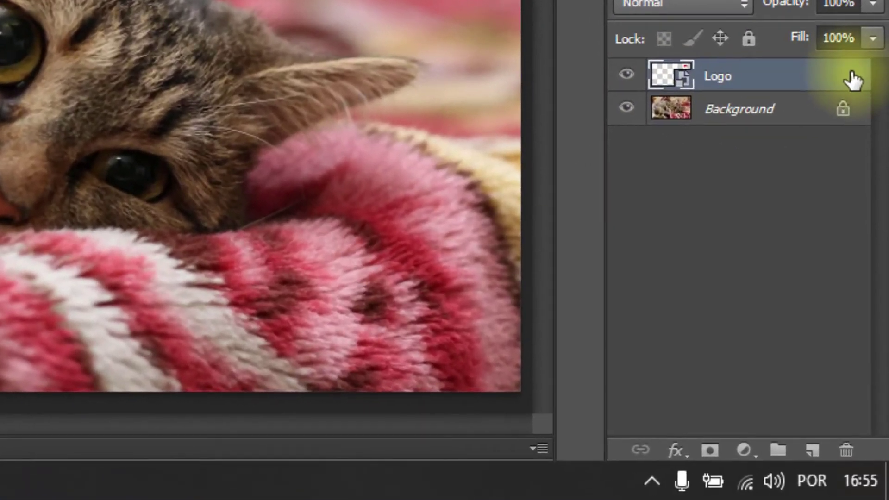
click(847, 454)
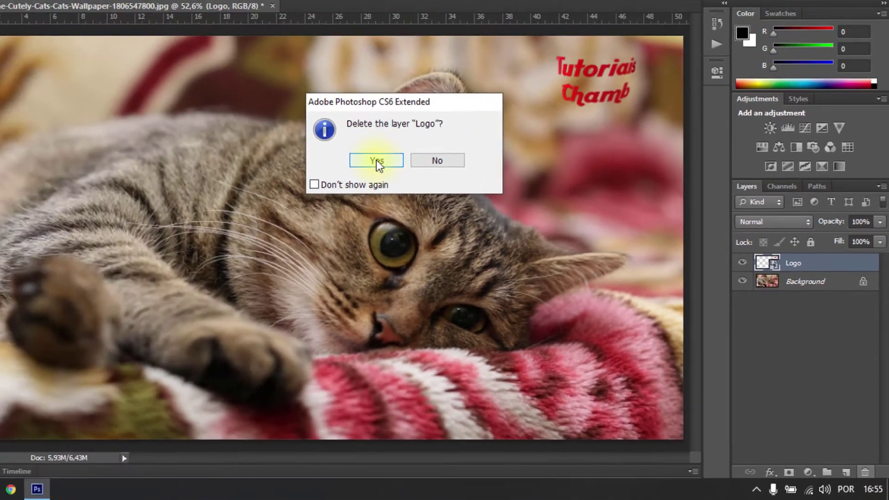
click(377, 161)
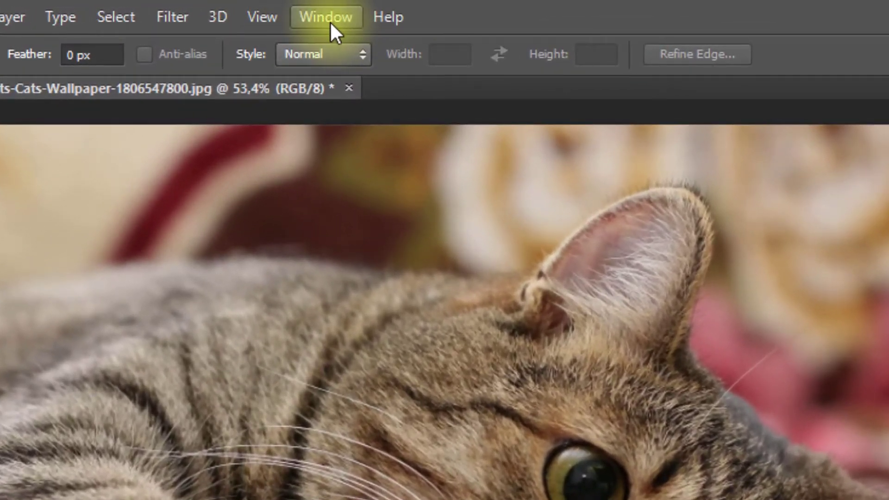
Step: Show the Actions panel via Window > Actions and collapse the Default Actions set
click(328, 21)
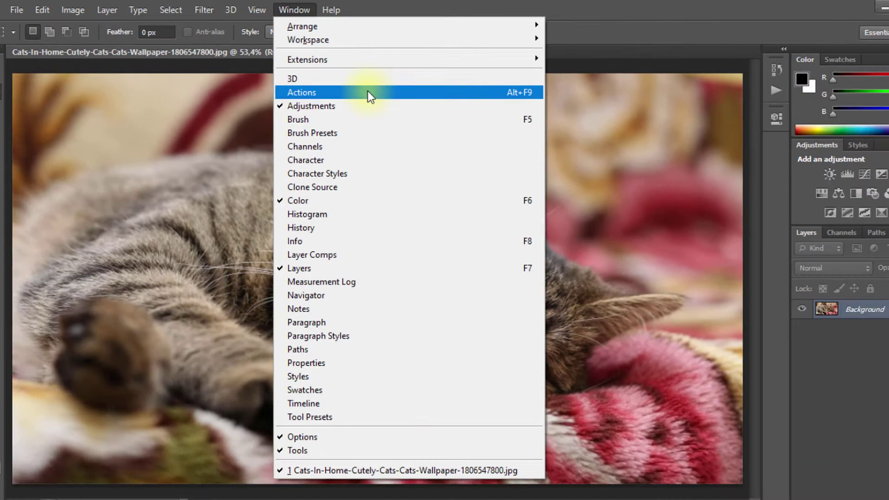
click(387, 107)
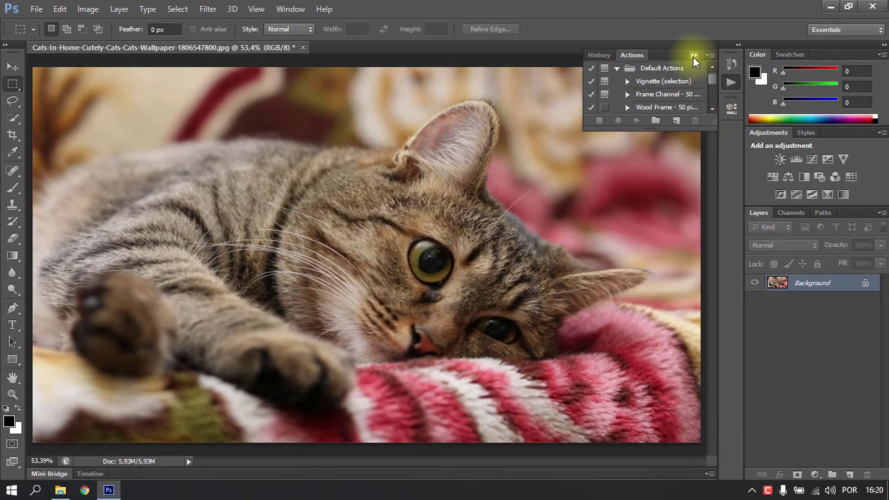
click(694, 57)
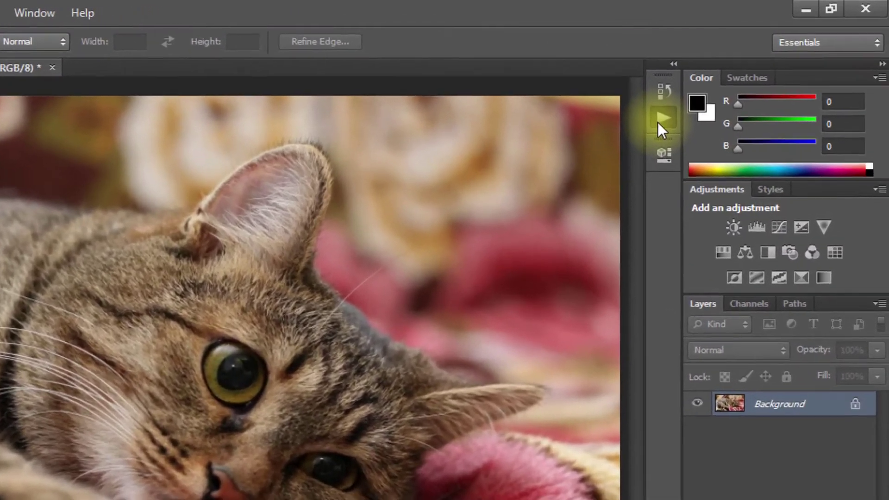
click(659, 123)
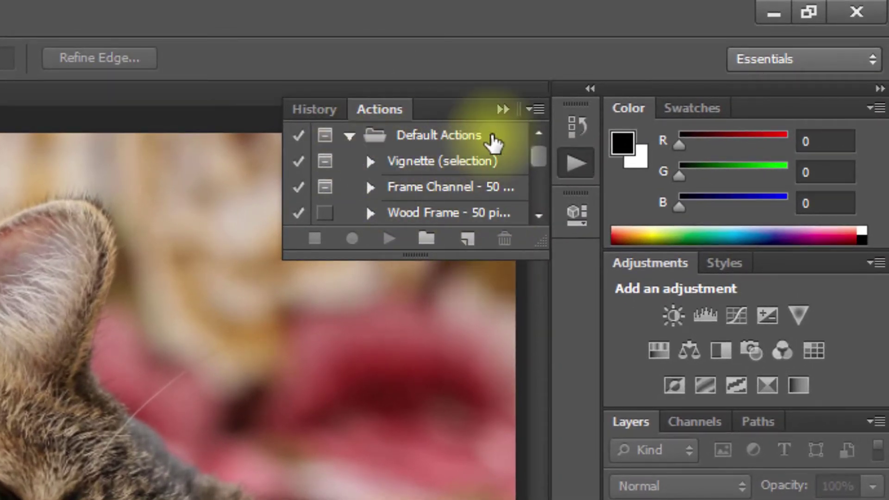
click(350, 137)
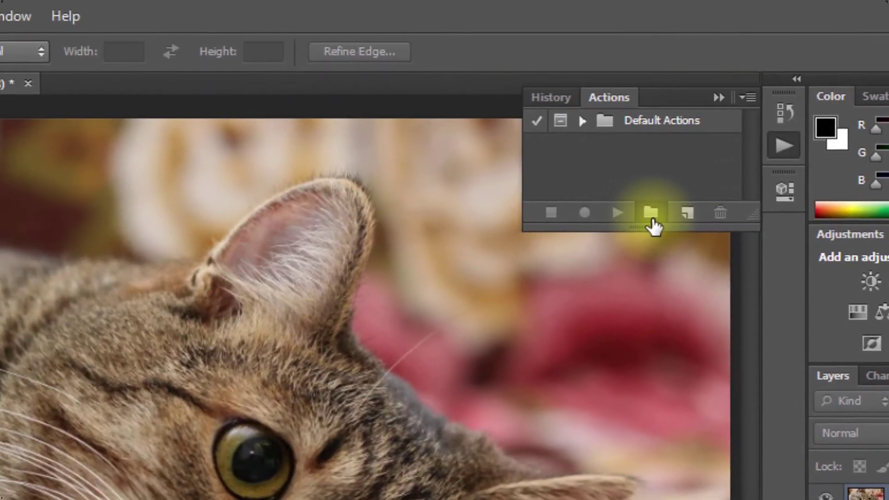
Step: Create a new set in the Actions panel named 'Minhas ações'
click(652, 214)
text(Minhas ações)
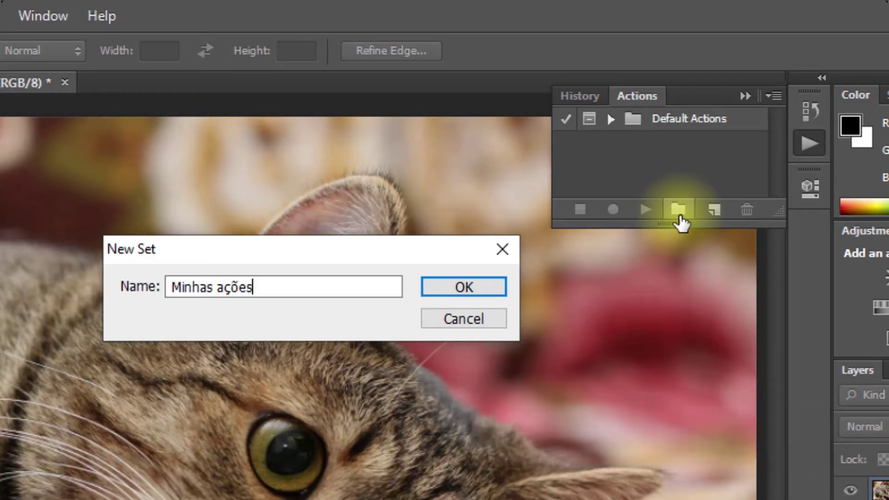
click(430, 284)
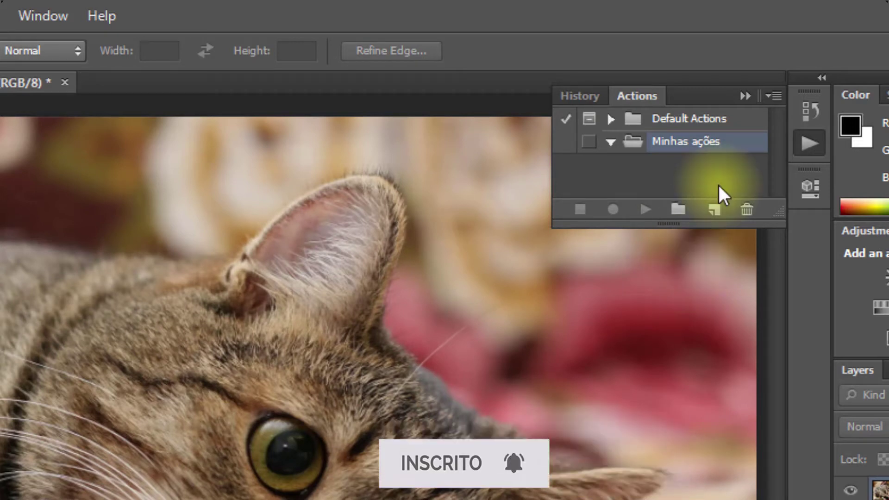
Step: Create the 'Logo marca' action in Minhas ações and begin recording it
click(717, 214)
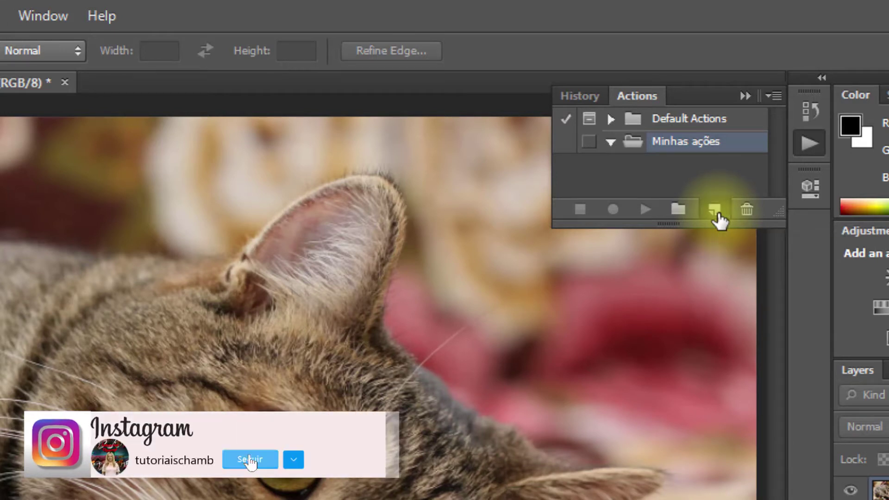
click(717, 214)
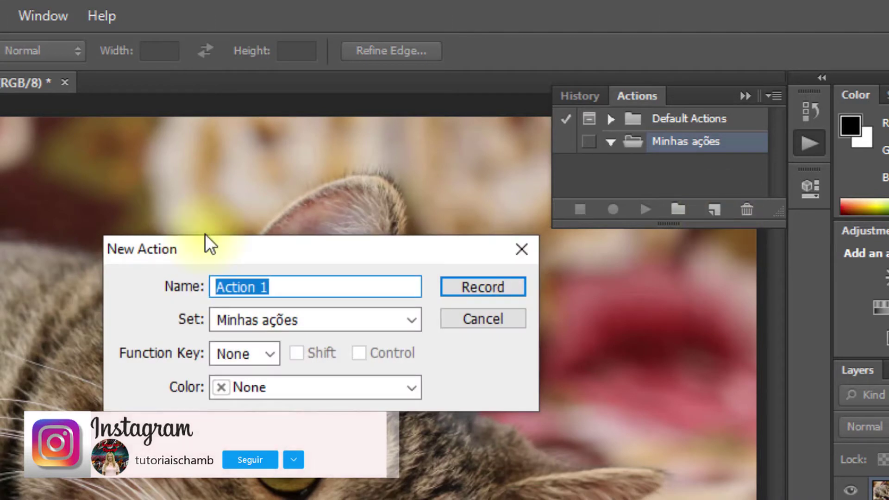
text(Log)
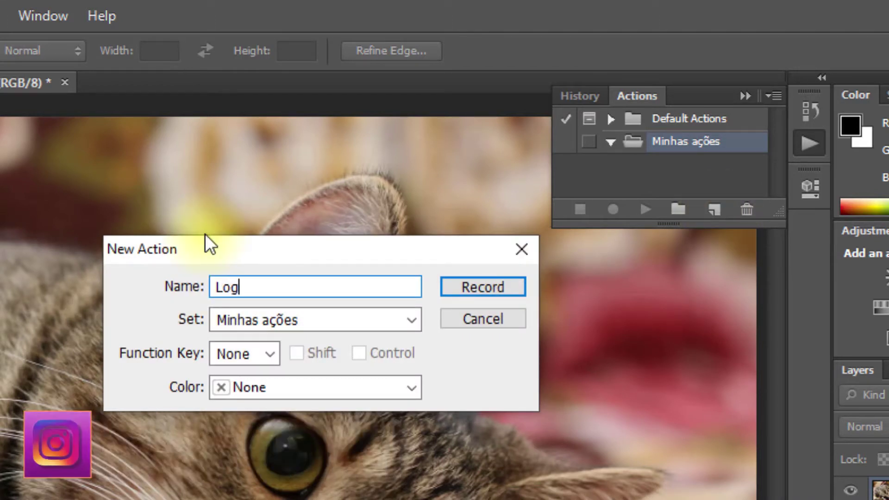
text(o marc)
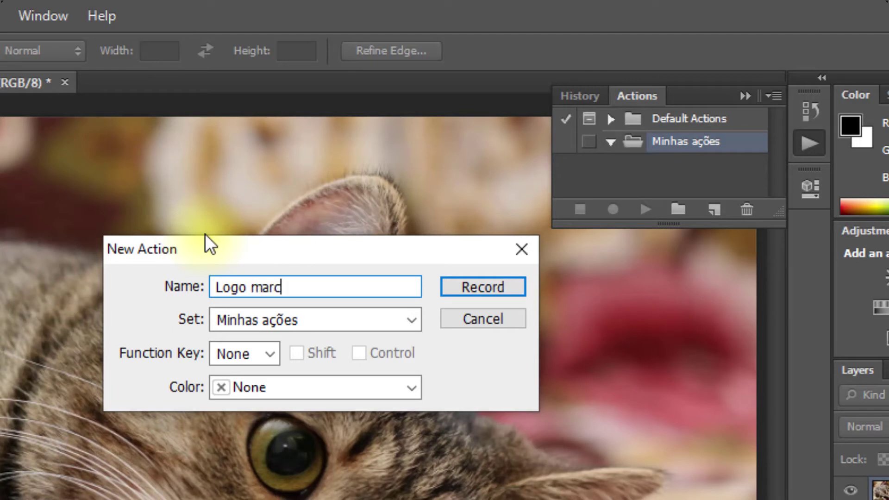
text(a)
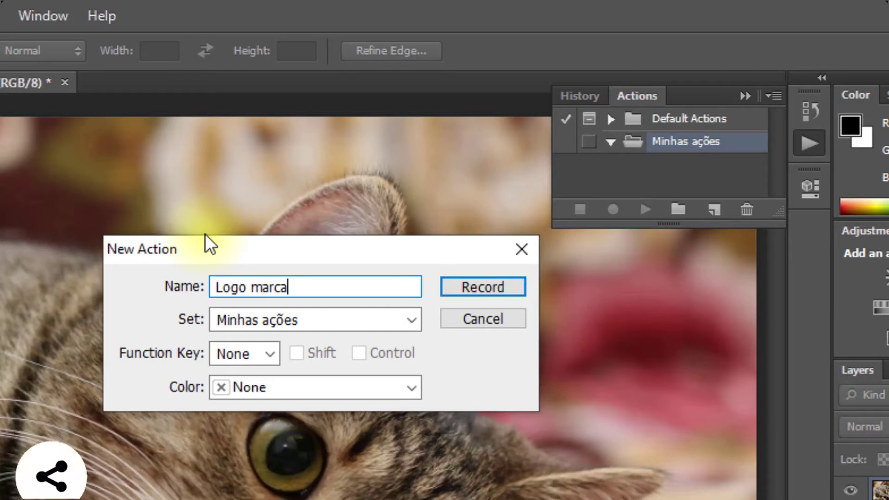
click(474, 286)
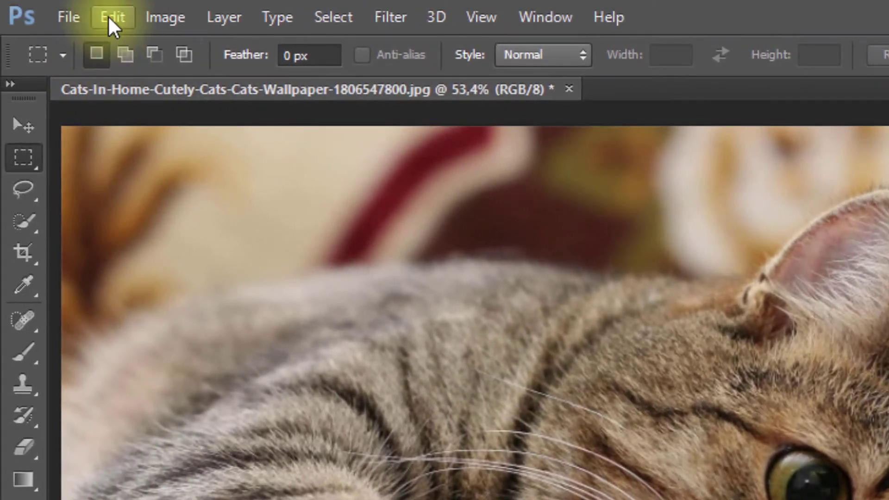
Step: Paste the copied logo in place as Layer 1 while the Logo marca action records
click(109, 18)
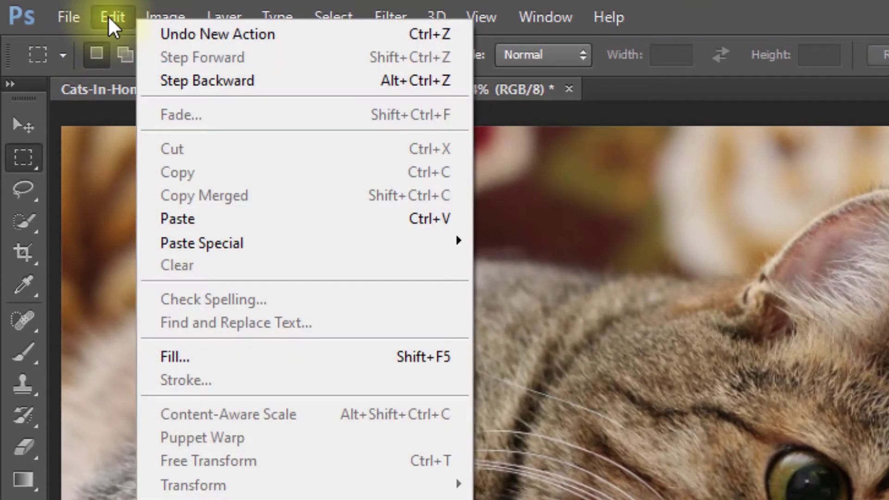
mouse_move(208, 243)
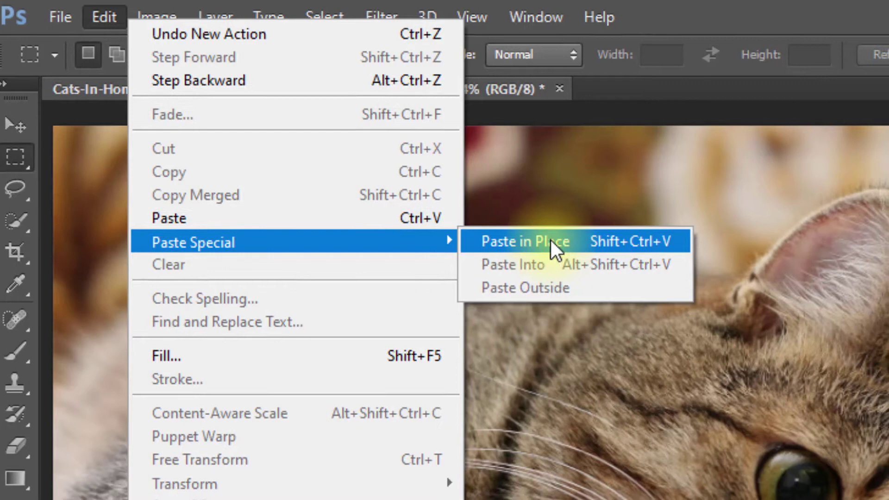
click(562, 243)
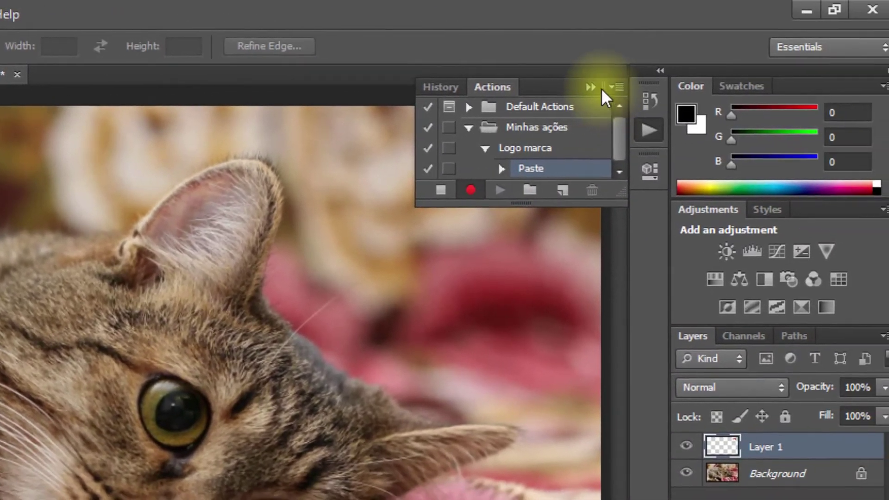
click(591, 86)
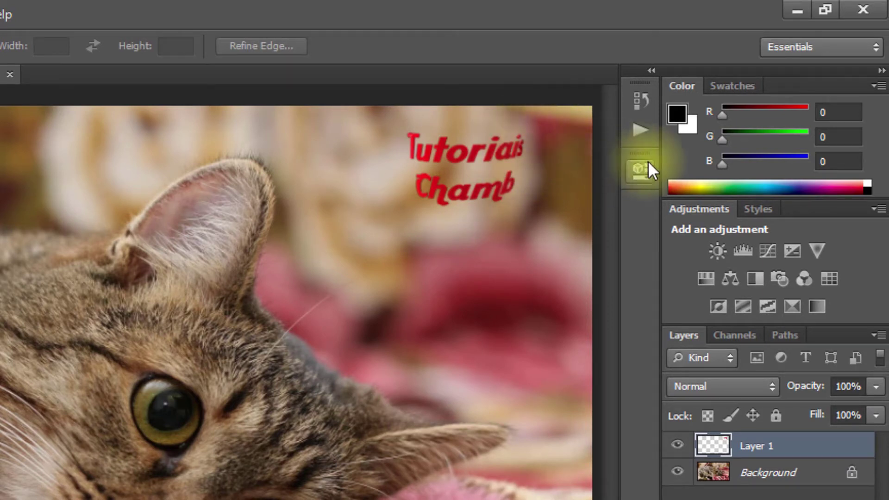
click(642, 135)
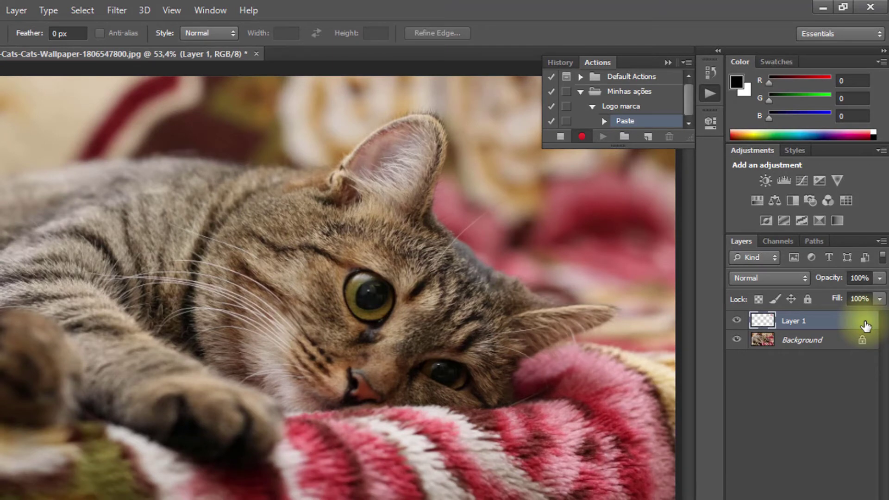
Step: Set Layer 1's fill opacity to about 3% and add a deeper Bevel & Emboss
double_click(866, 327)
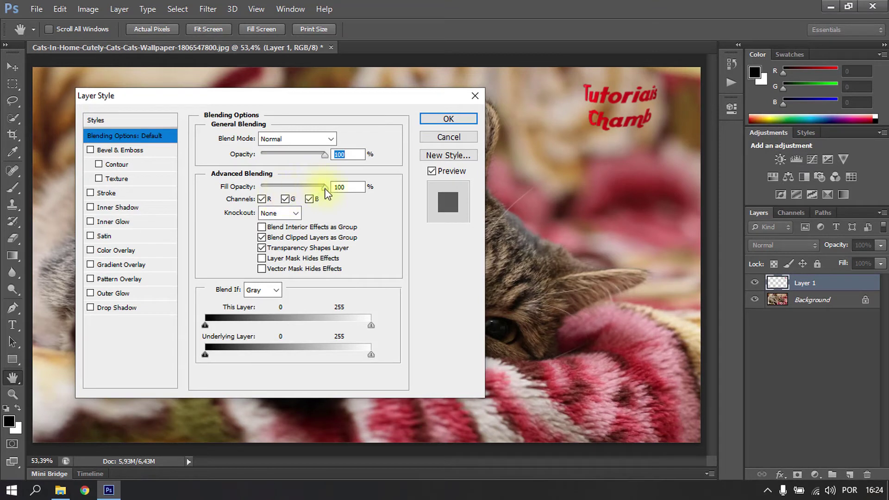
drag(326, 188, 264, 187)
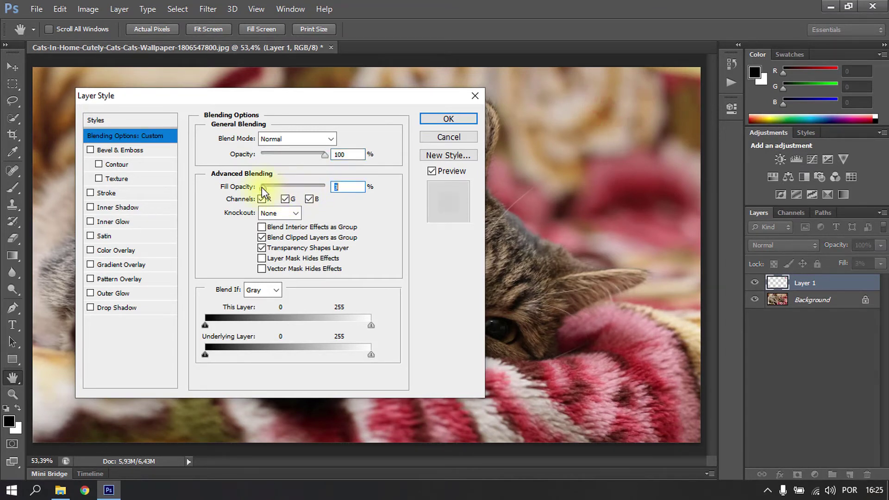
click(134, 151)
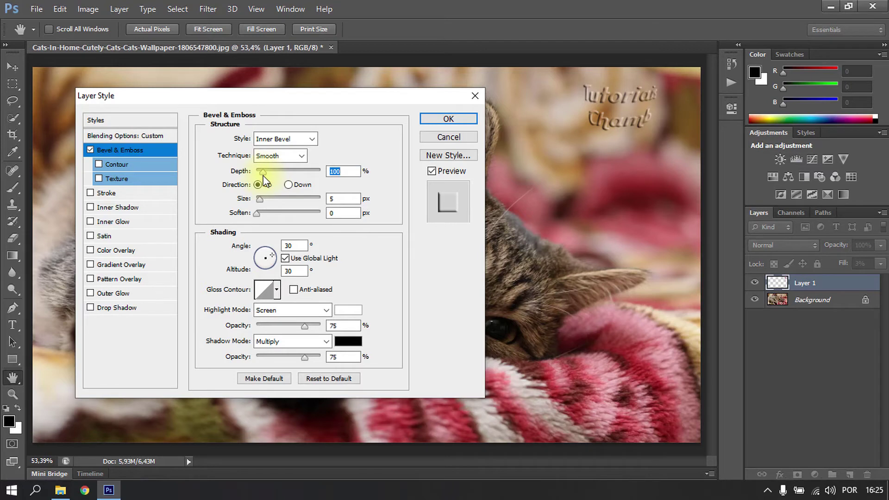
drag(261, 174, 266, 175)
drag(268, 175, 272, 177)
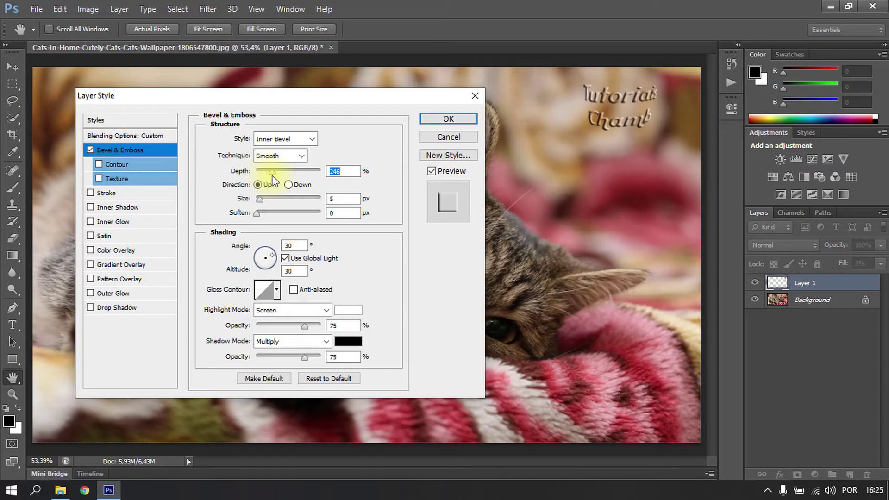
Step: Add a drop shadow with distance 2 and lower opacity, then apply the layer style
click(117, 308)
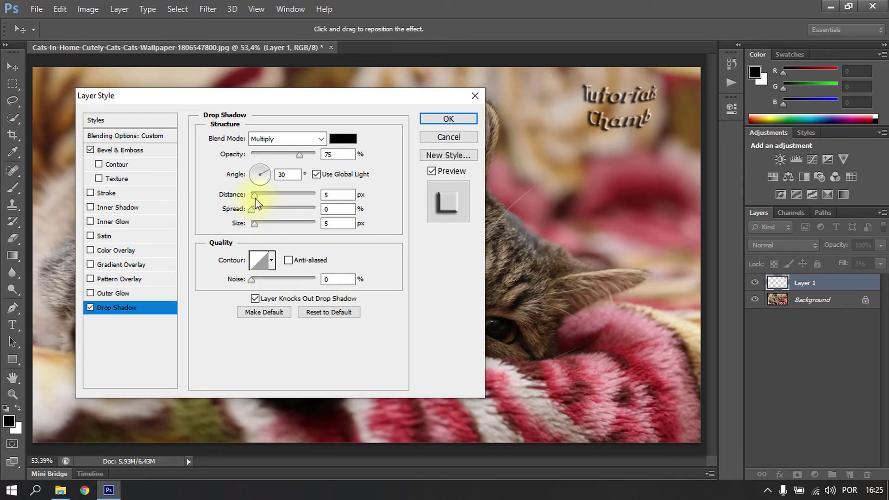
drag(254, 196, 251, 197)
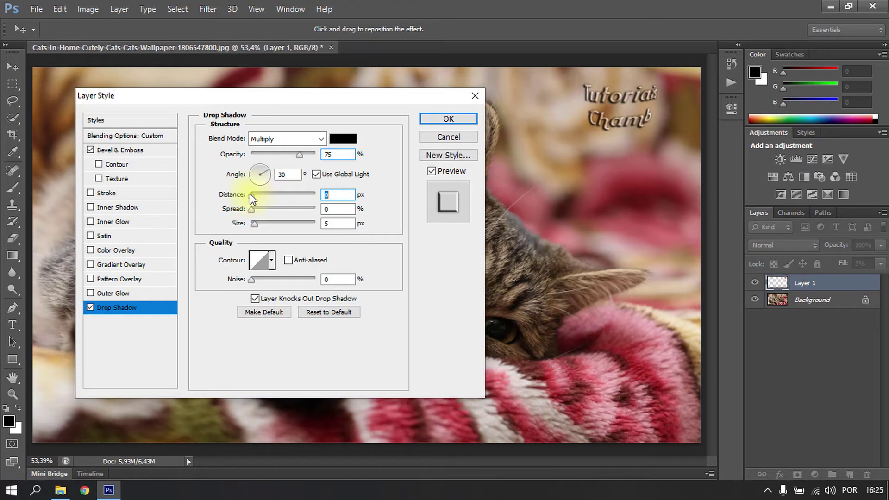
drag(252, 197, 253, 196)
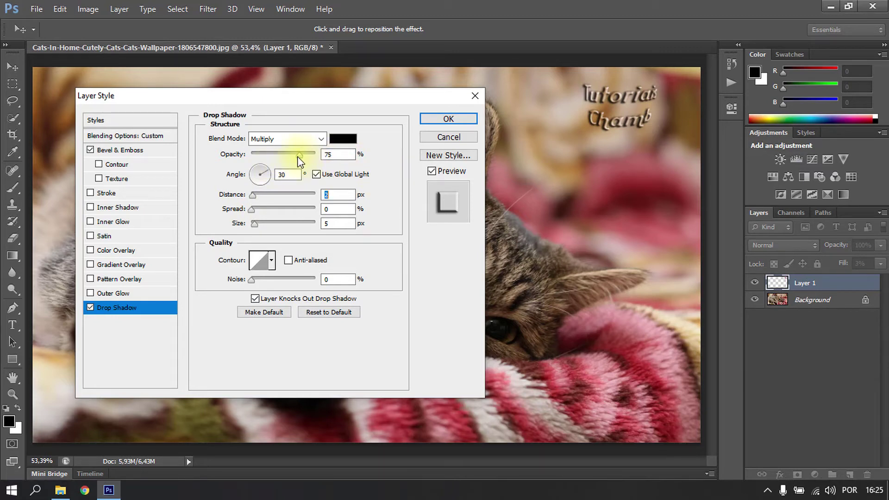
drag(292, 160, 287, 160)
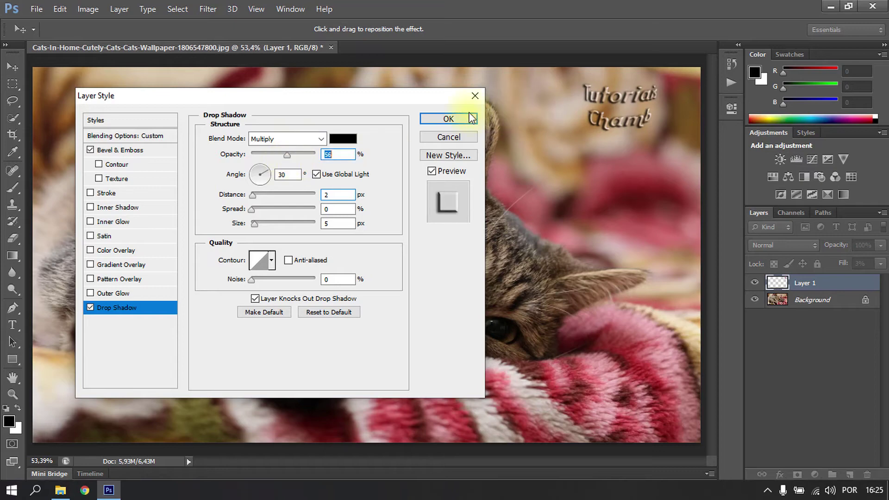
click(432, 119)
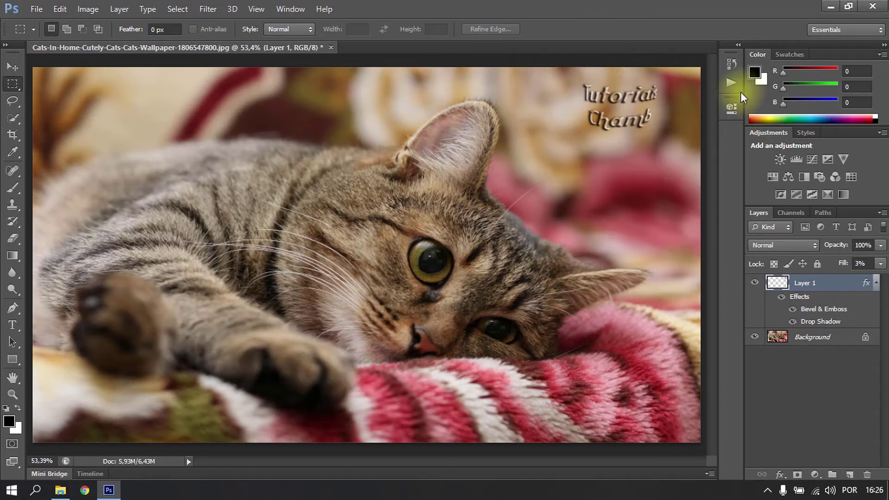
Step: Merge Layer 1 down into the Background layer while the action records
click(731, 85)
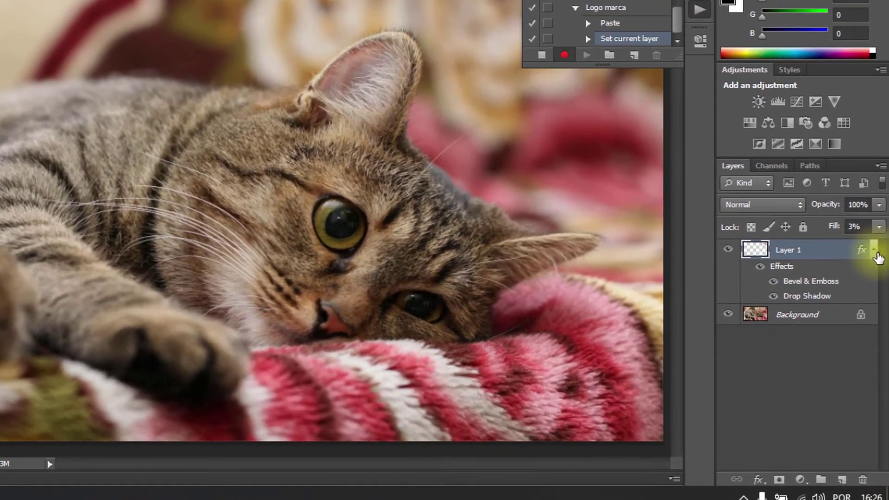
click(878, 283)
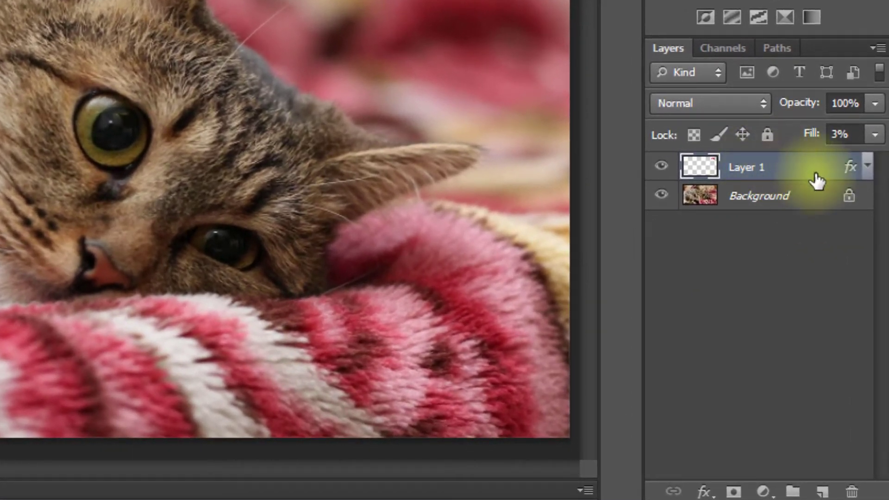
right_click(801, 172)
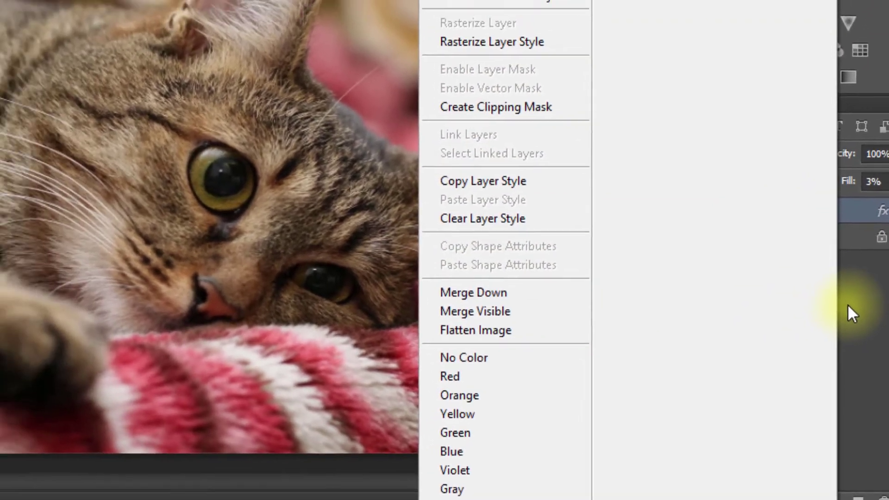
click(881, 297)
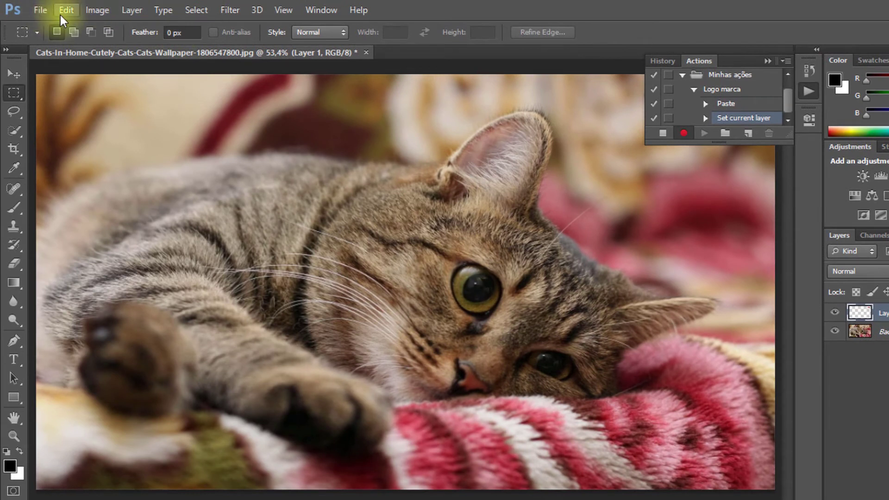
click(128, 14)
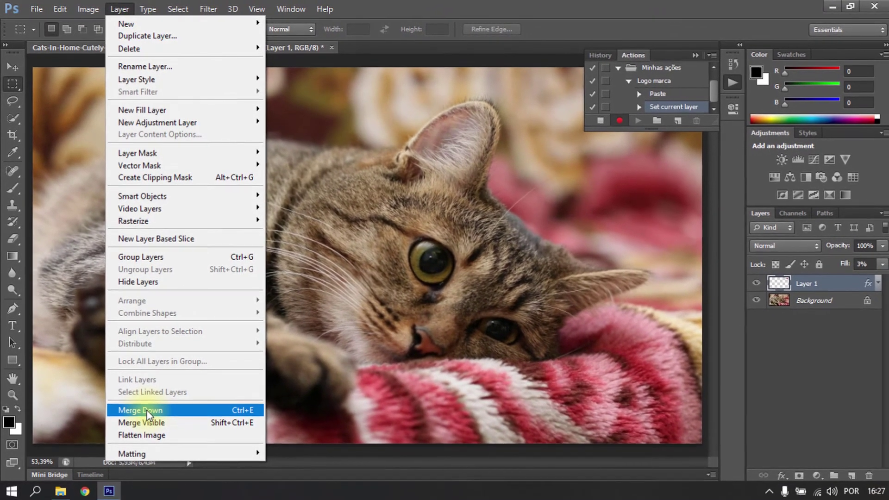
click(153, 426)
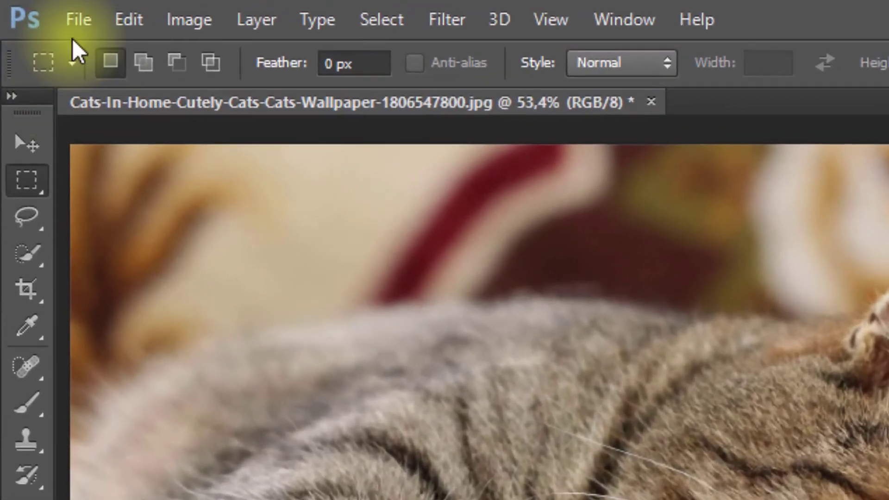
Step: Save the photo as JPEG with the default options, then stop recording Logo marca
click(43, 14)
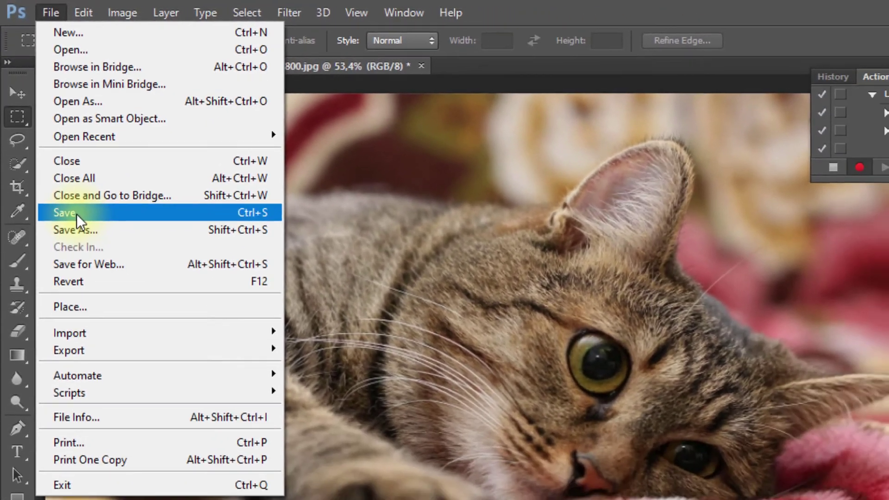
click(77, 214)
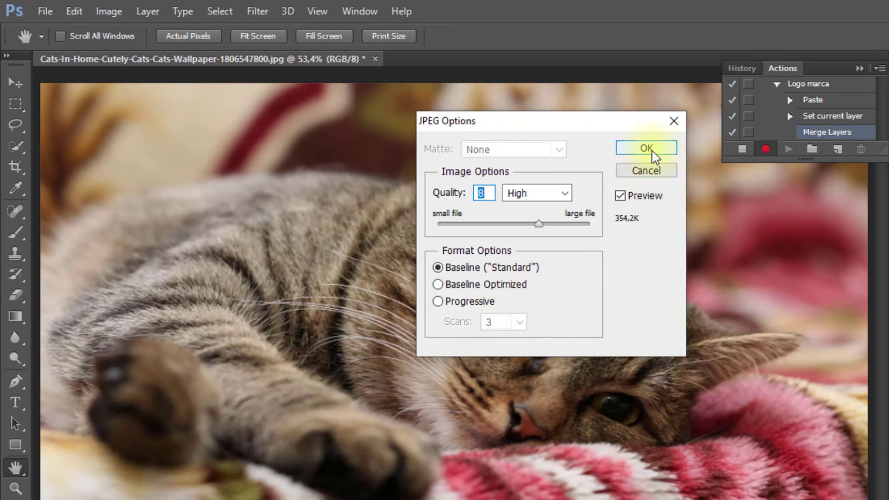
click(648, 148)
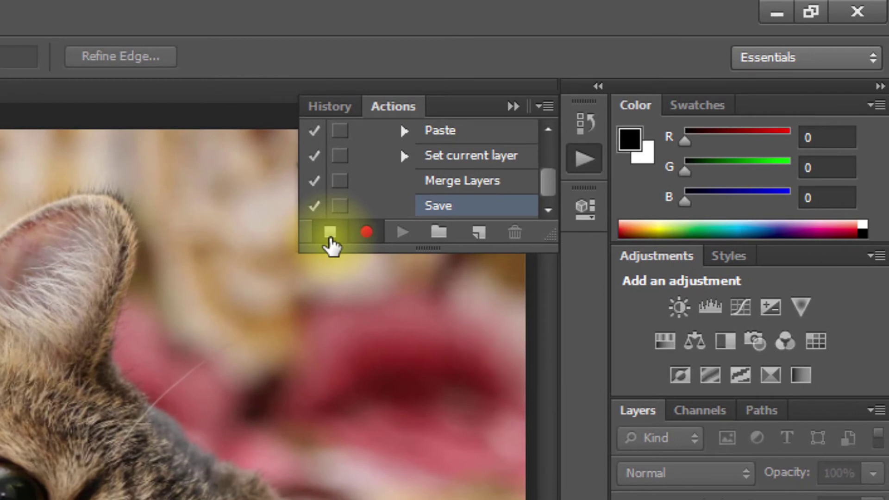
click(330, 233)
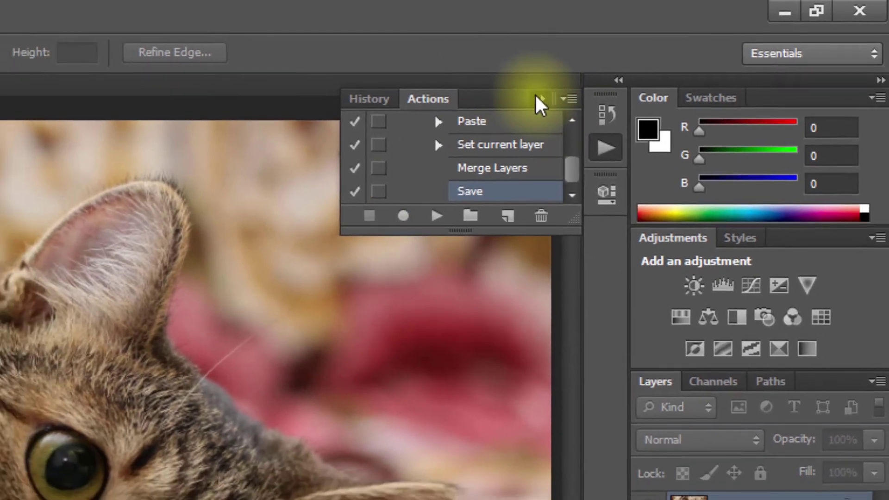
Step: Collapse the Actions panel and close the stamped cat photo document
click(514, 106)
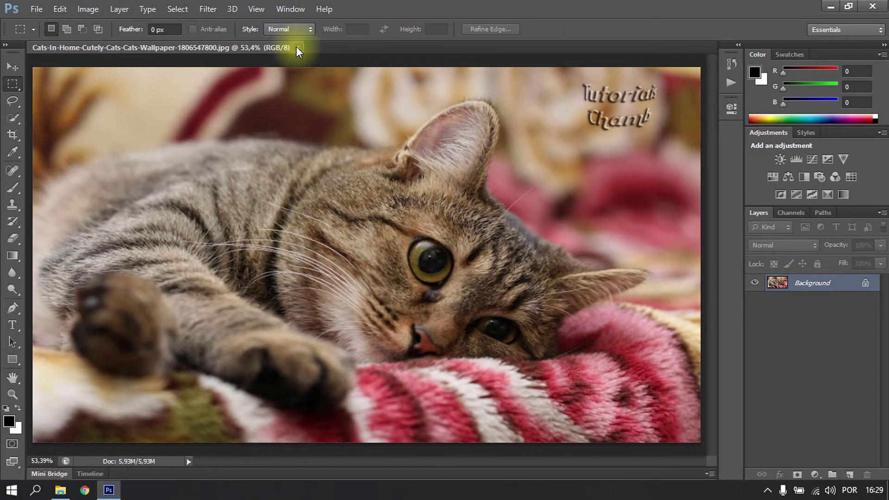
click(297, 47)
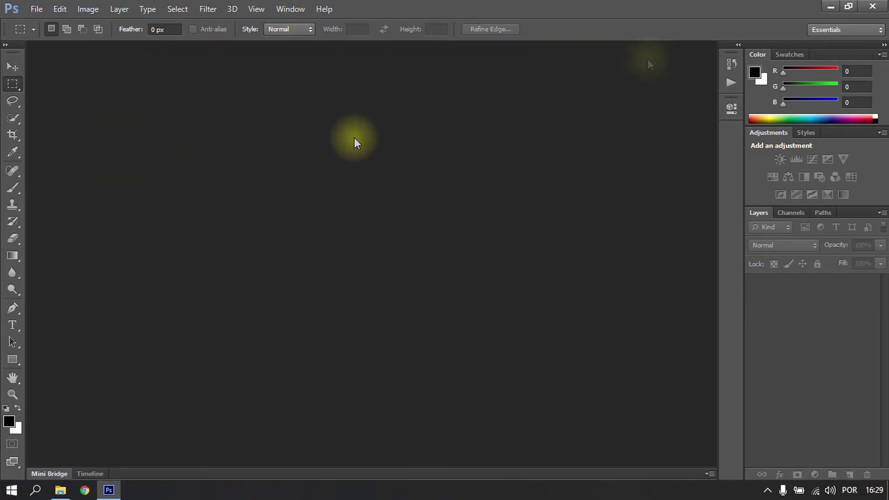
Step: Minimize Photoshop and open the saved cat photo from the desktop
click(828, 10)
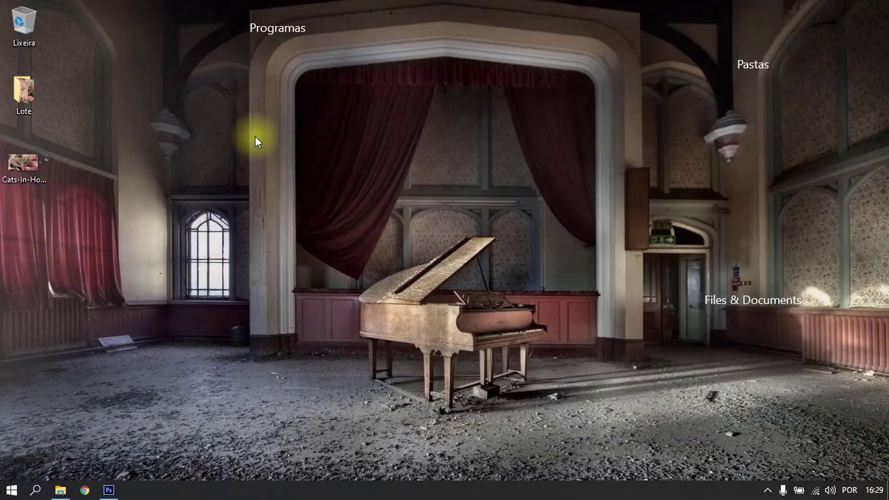
click(37, 172)
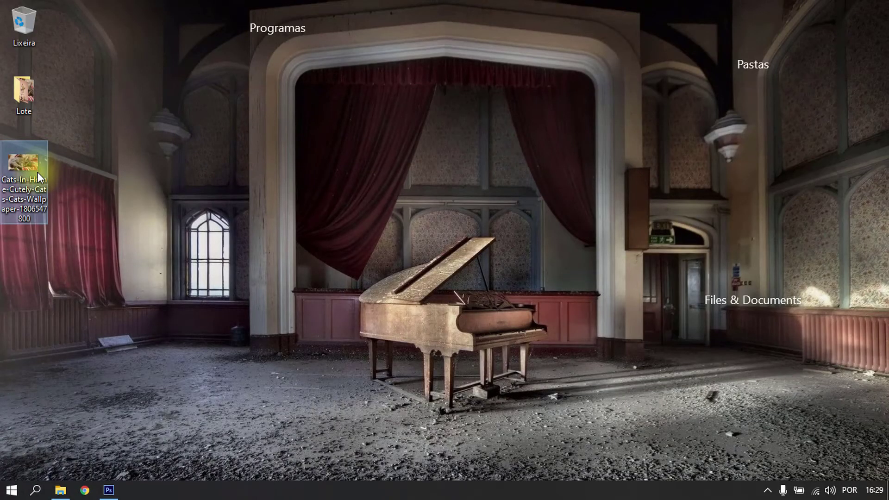
double_click(38, 172)
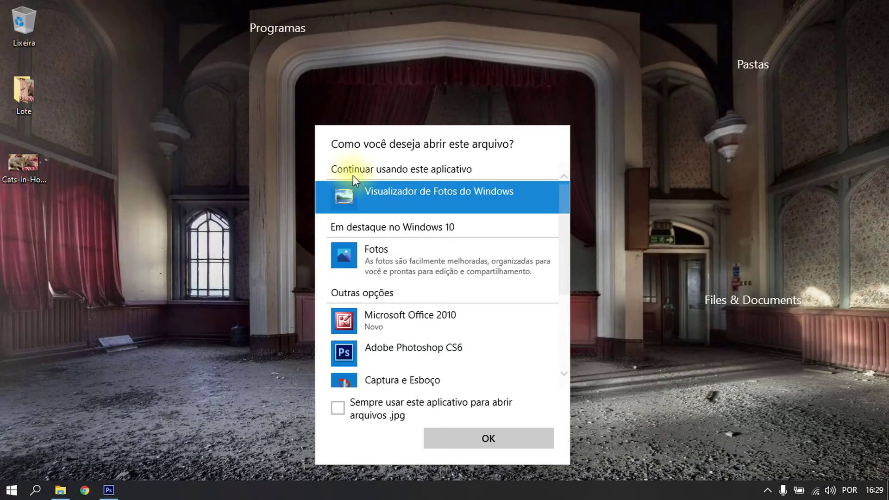
Step: View the photo in Windows Photo Viewer, made the JPG default, then close it and bring up the file's options
click(356, 411)
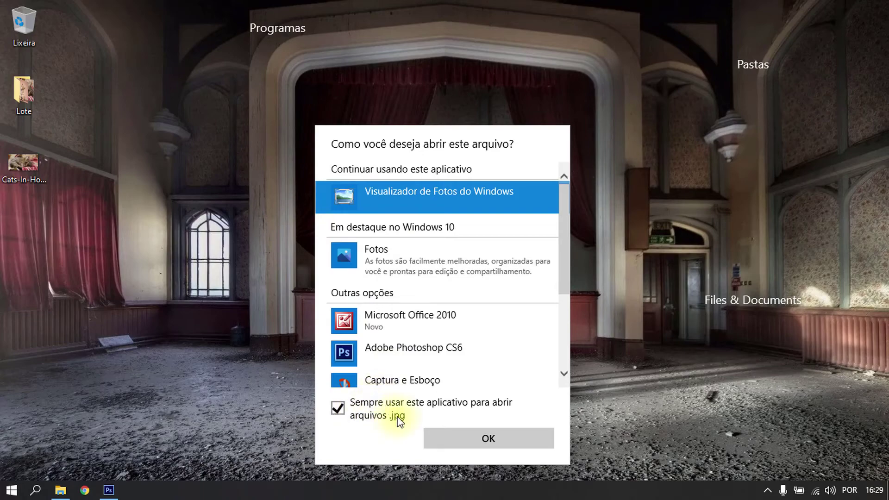
click(433, 436)
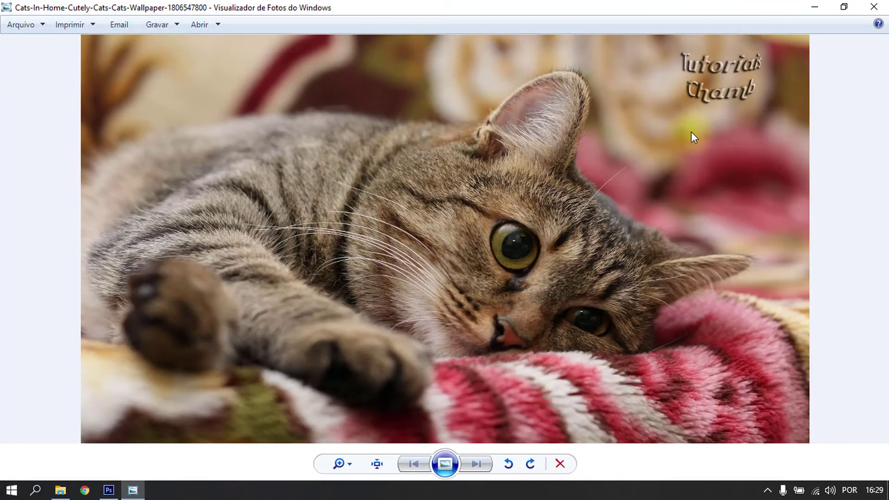
click(874, 7)
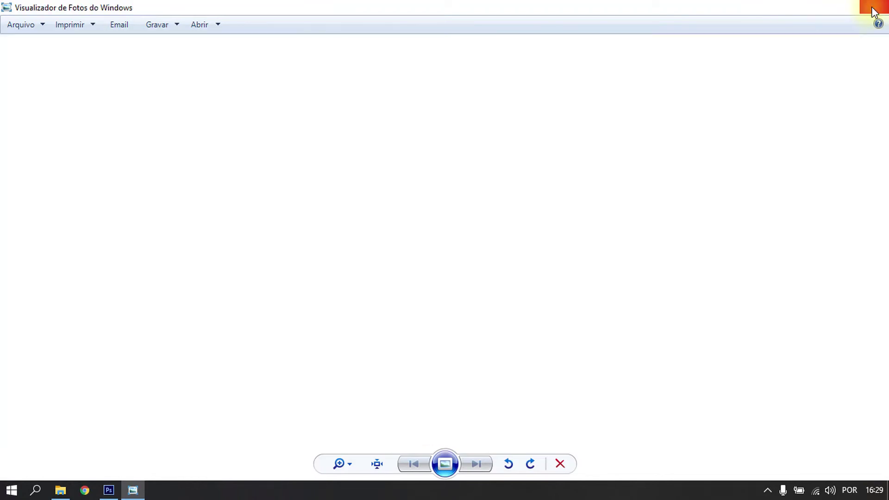
right_click(38, 165)
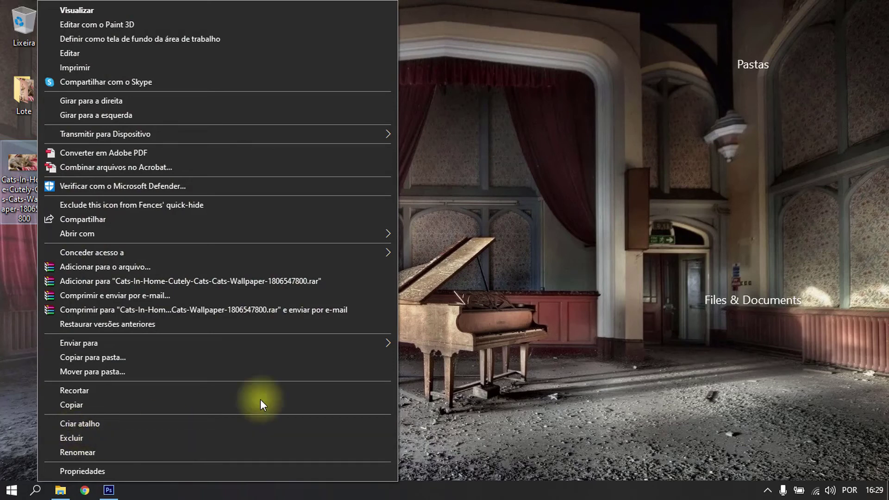
Step: Delete the desktop cat photo, check the Lote folder, then return to Photoshop
click(76, 440)
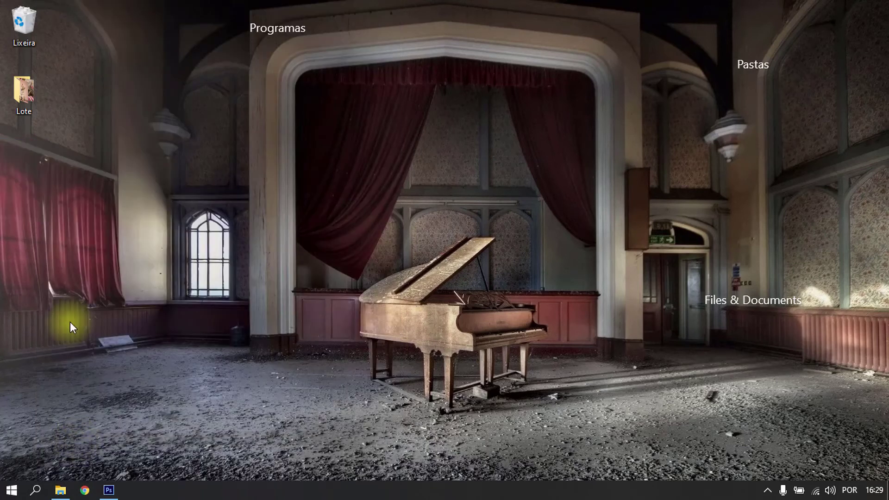
double_click(22, 98)
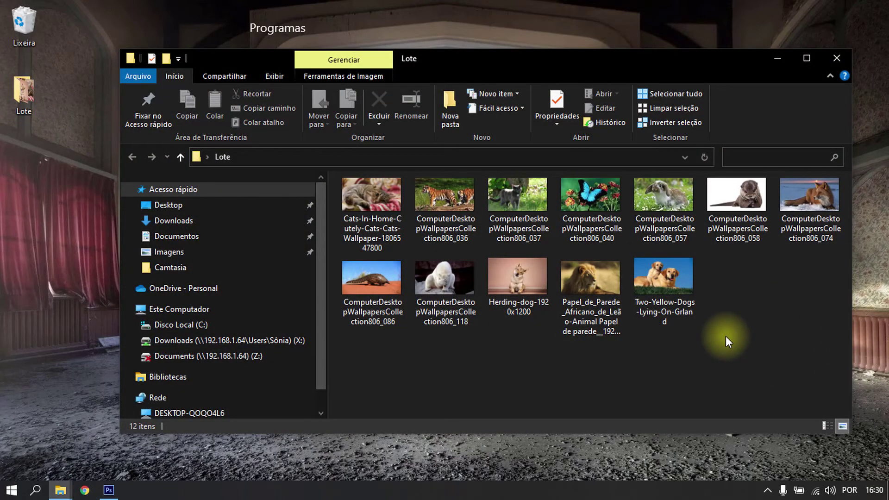
click(779, 58)
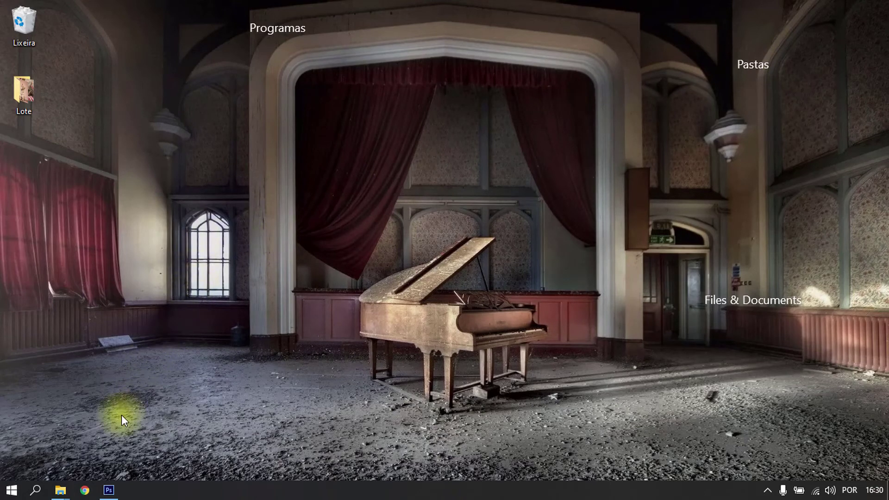
click(108, 489)
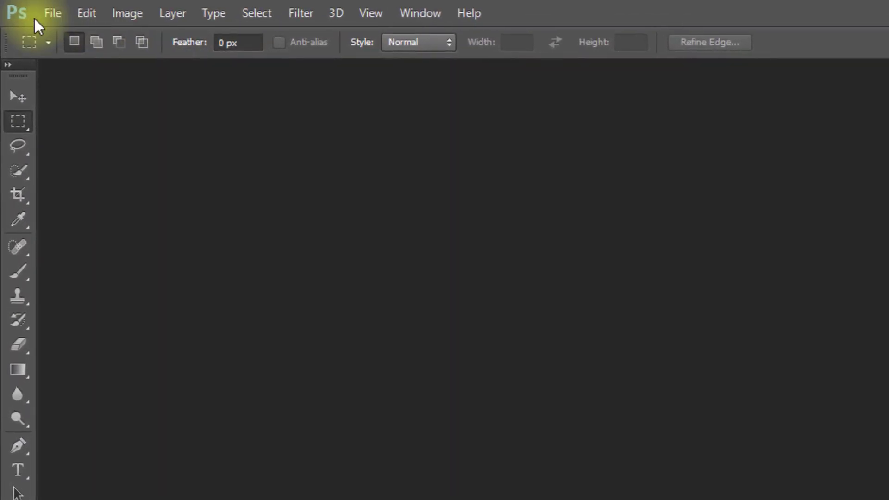
Step: Open the Batch dialog with Set Minhas ações and Action Logo marca
click(50, 14)
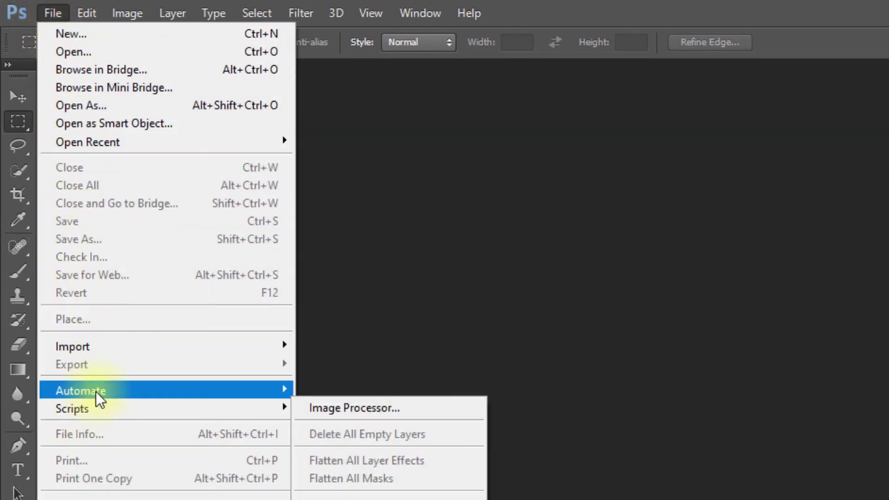
mouse_move(81, 391)
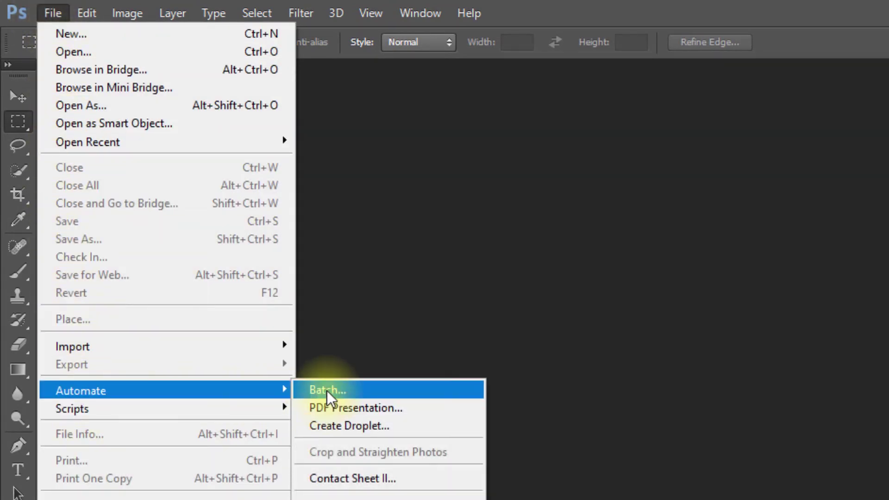
click(327, 391)
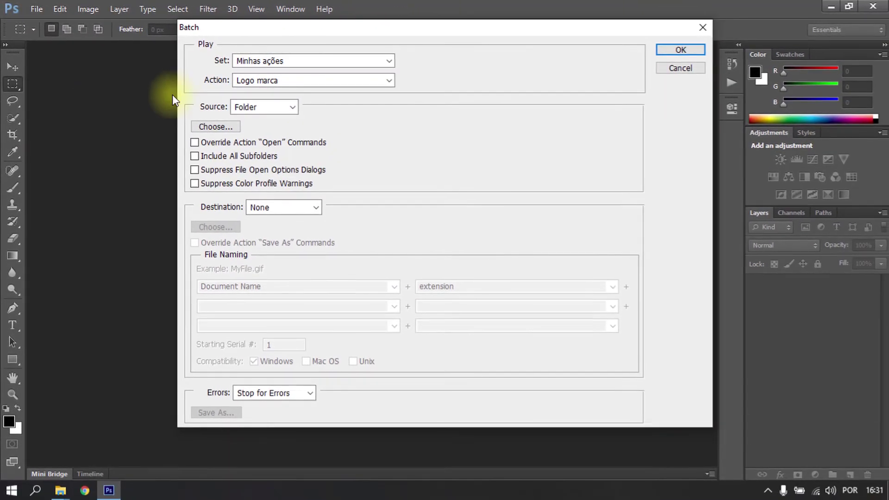
click(391, 61)
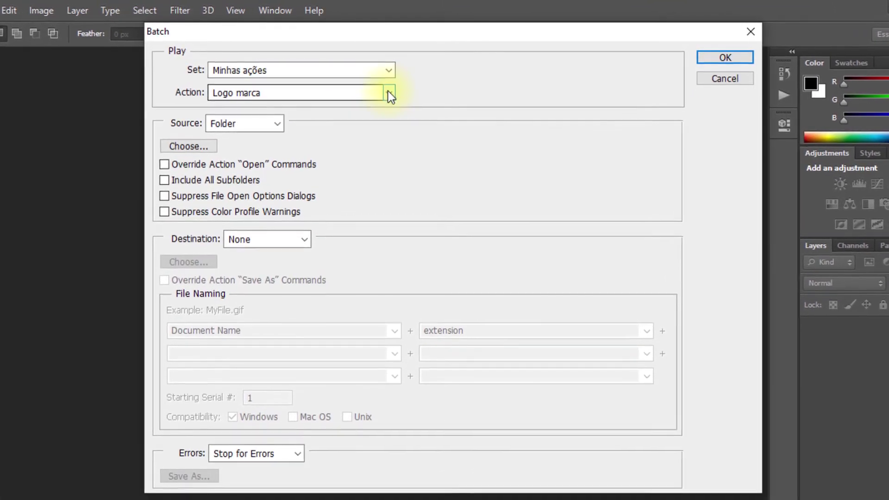
click(390, 86)
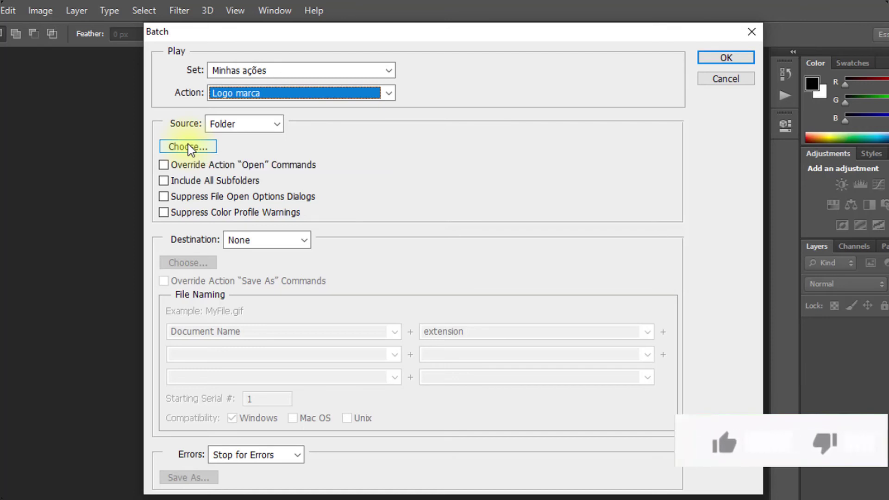
Step: Choose the desktop Lote folder as batch source and Save and Close as destination
click(189, 145)
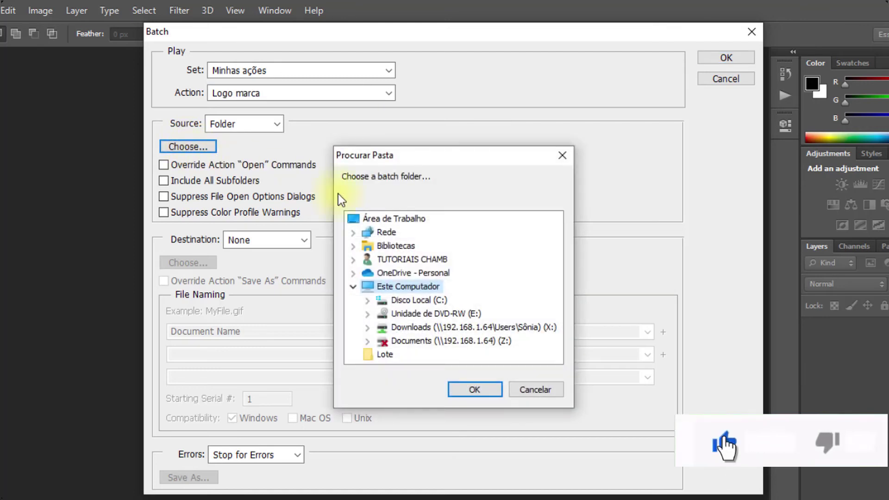
click(400, 220)
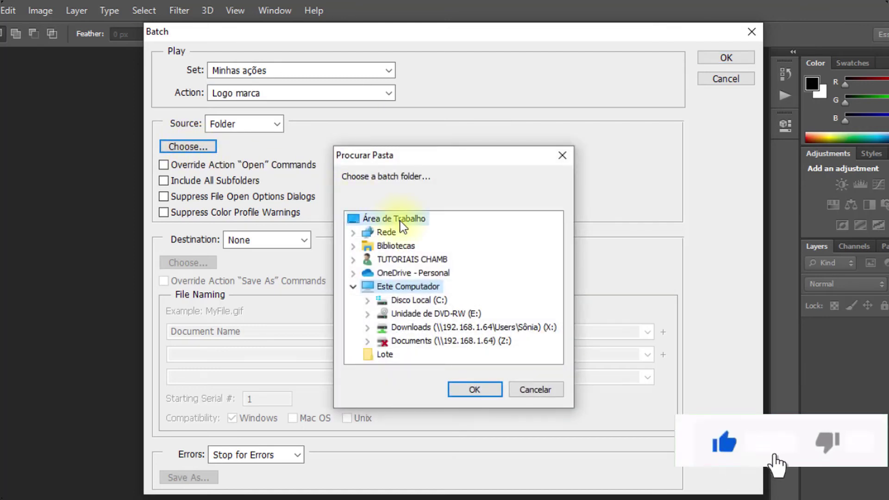
click(377, 353)
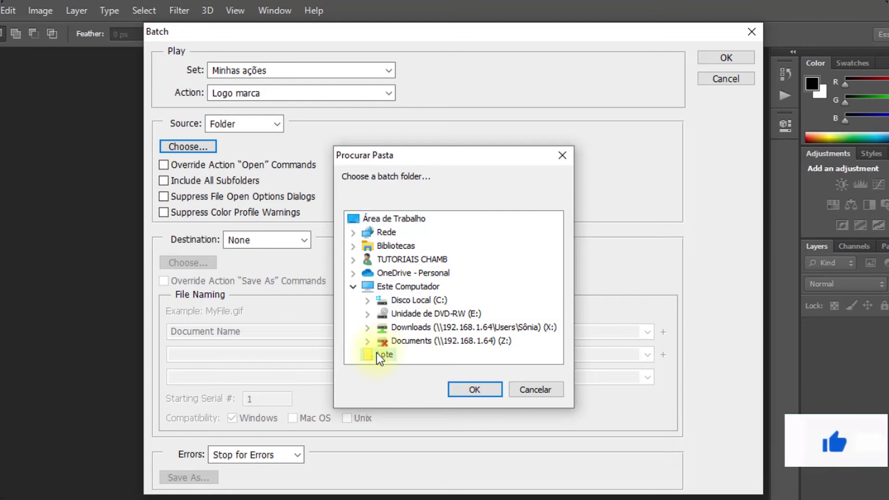
click(474, 389)
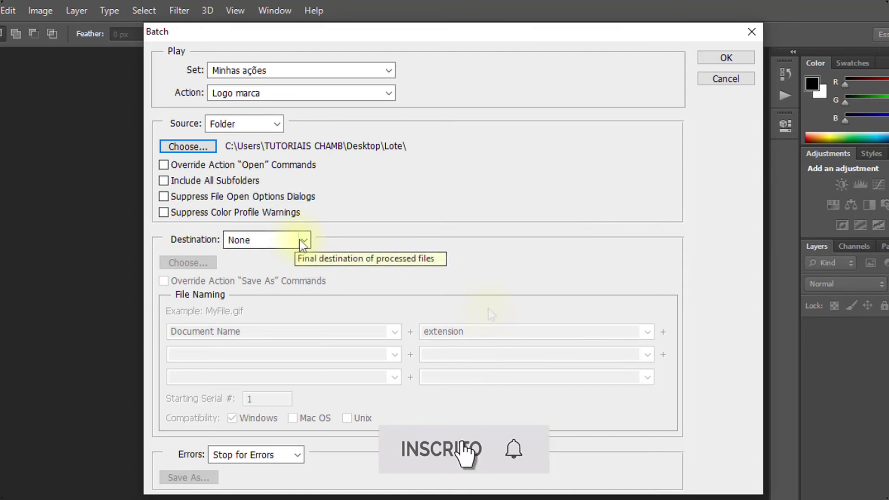
click(311, 245)
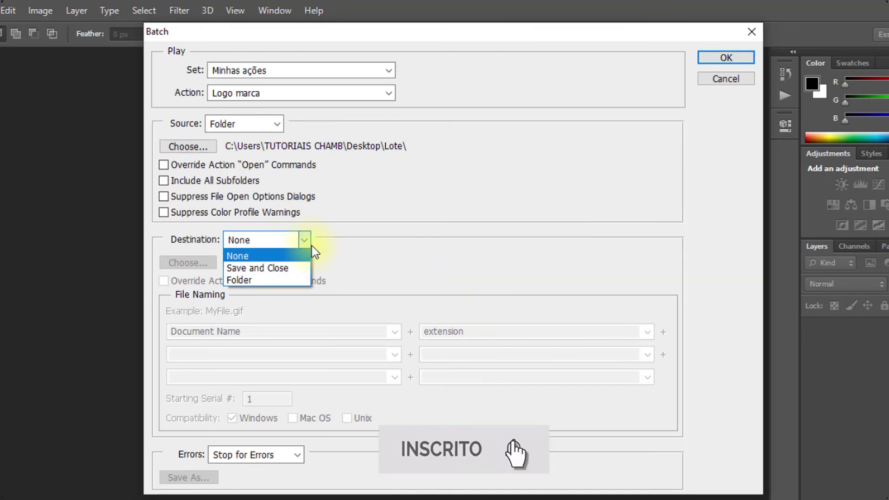
click(286, 268)
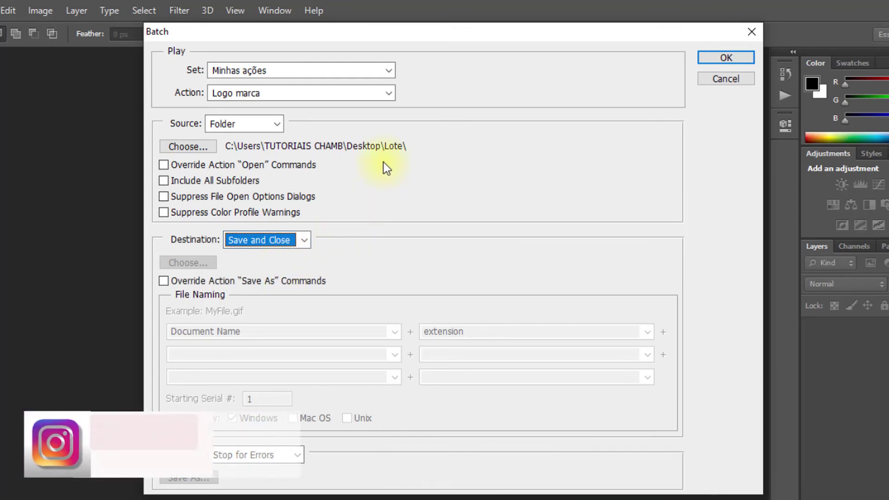
Step: Run the Logo marca batch over all photos in the Lote folder
click(734, 56)
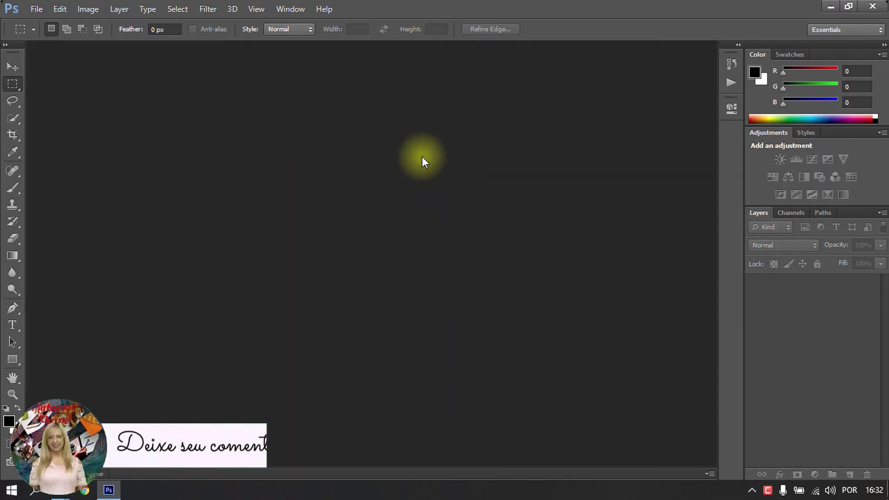
Step: Minimize Photoshop, then open the cat photo from the desktop Lote folder in Windows Photo Viewer
click(830, 7)
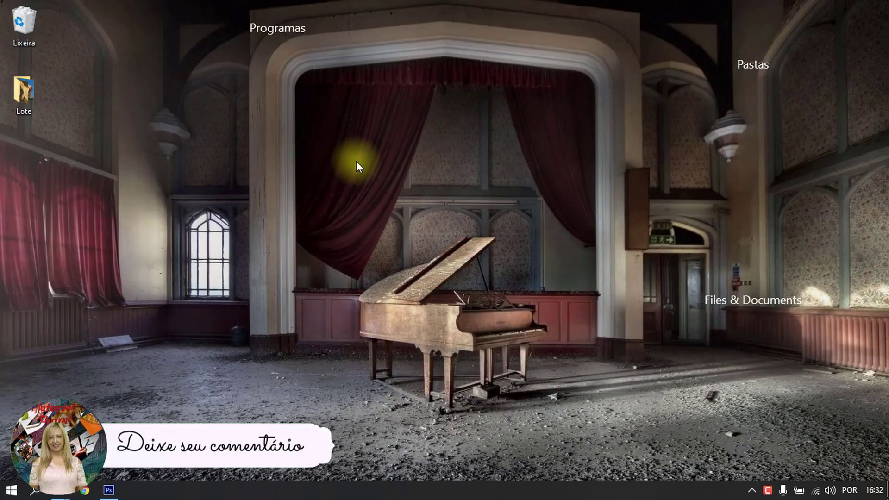
double_click(24, 95)
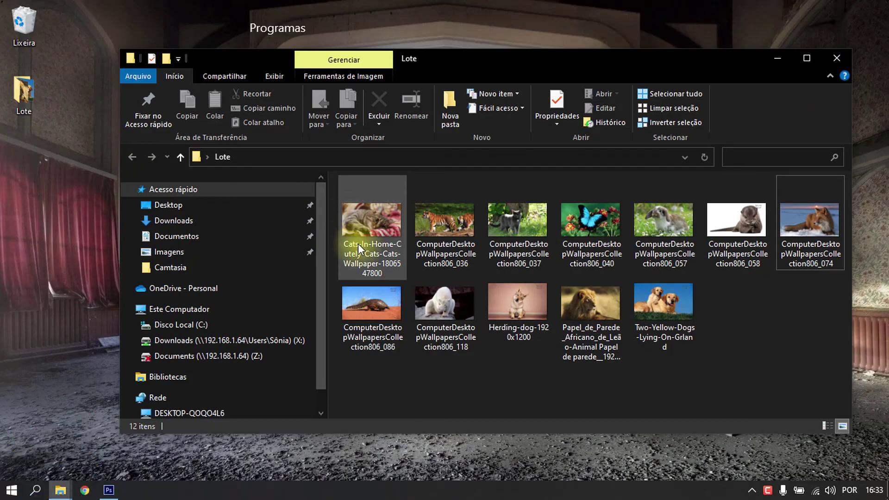
double_click(358, 244)
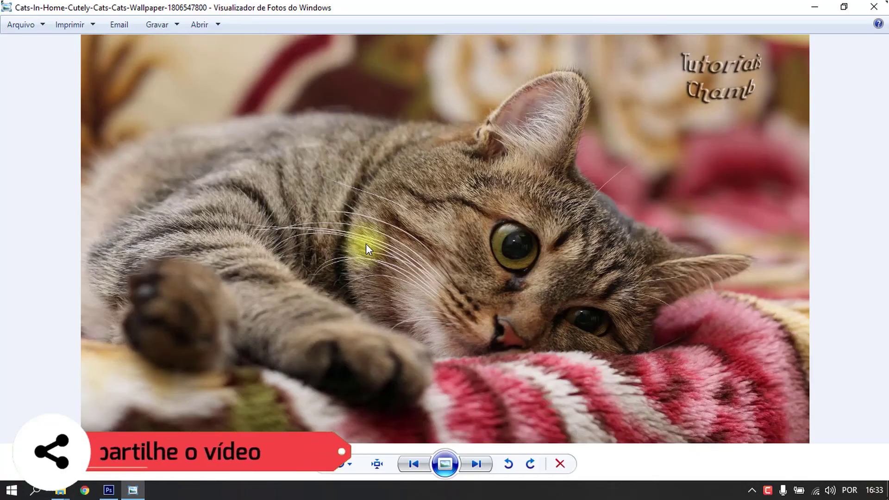
Step: Page through every Lote photo, checking each for the embossed logo, until back at the cat
click(478, 468)
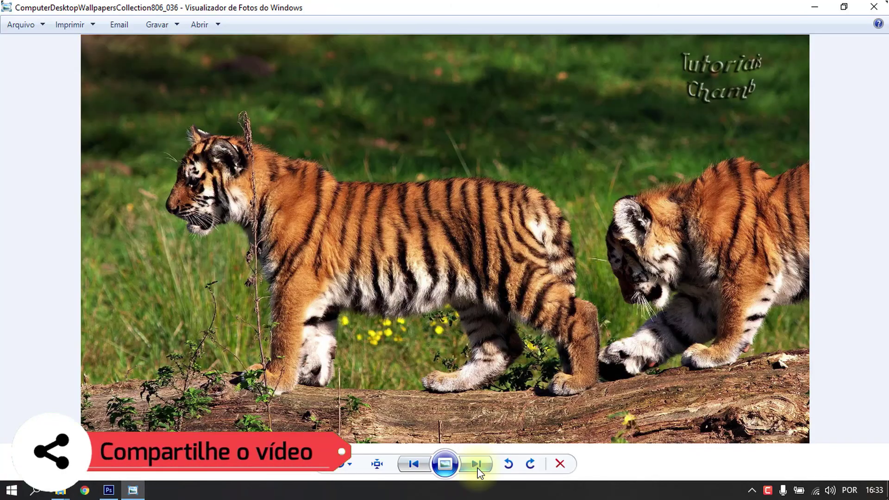
click(477, 468)
click(478, 468)
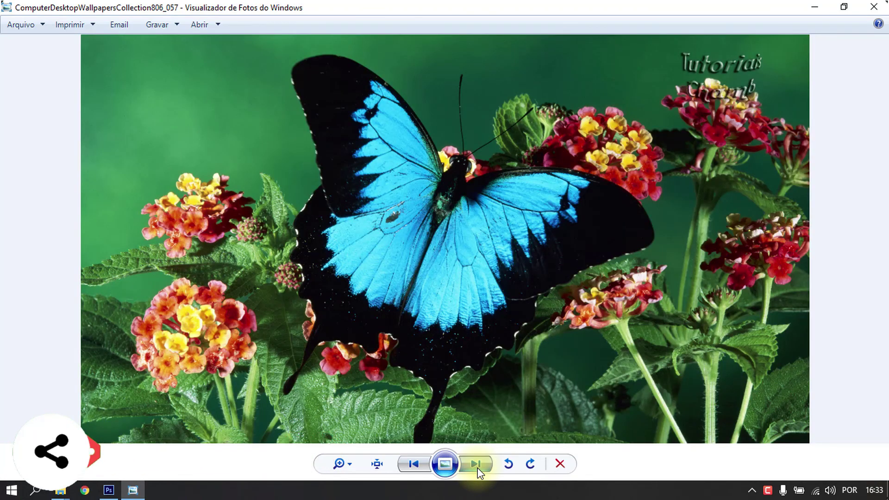
click(477, 468)
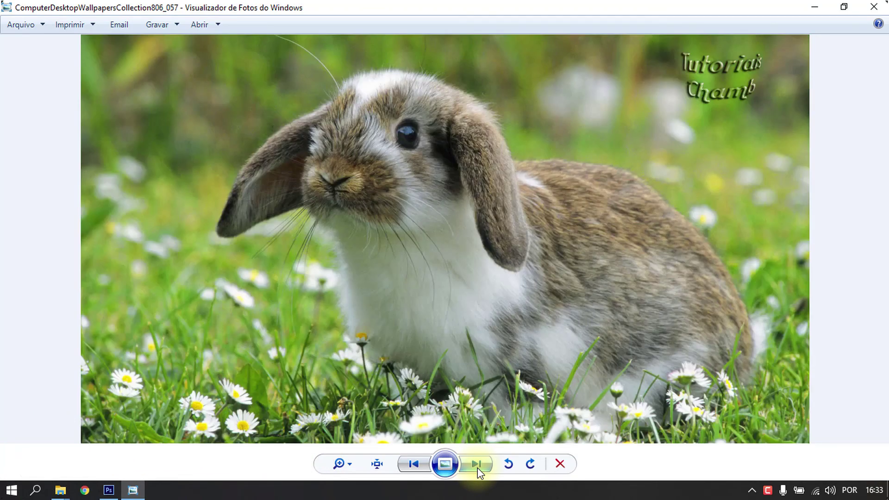
click(477, 468)
click(477, 468)
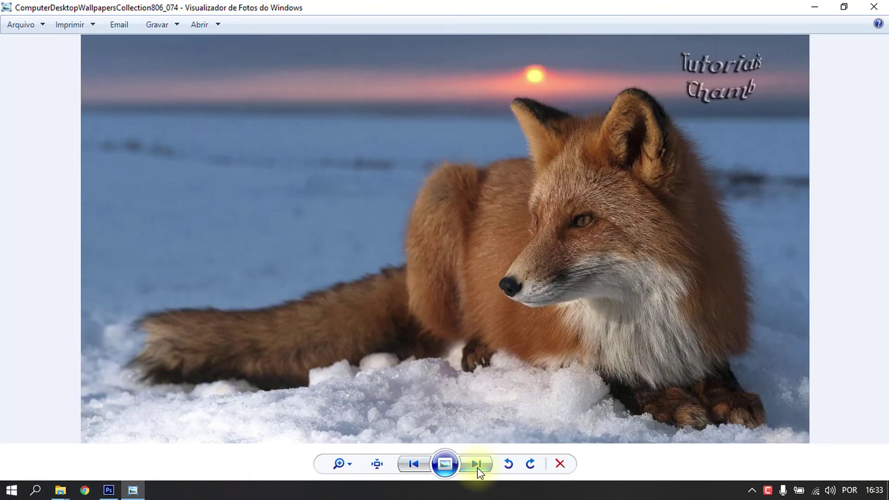
click(477, 468)
click(478, 468)
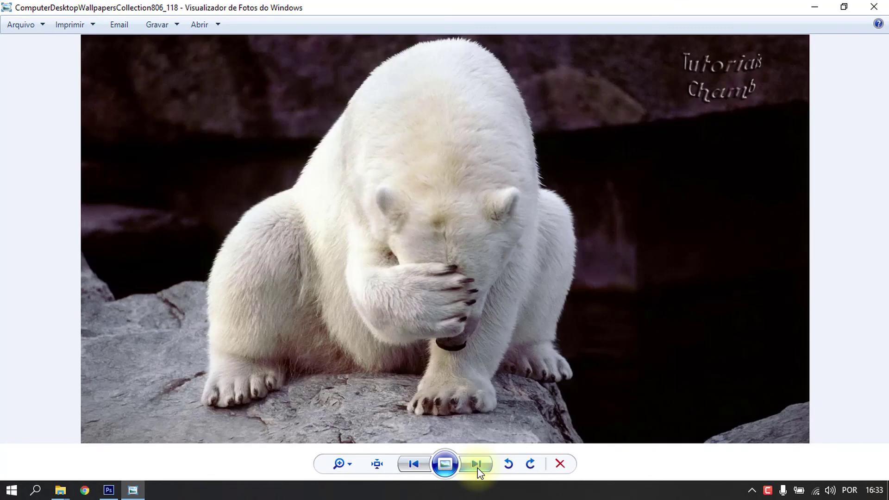
click(478, 468)
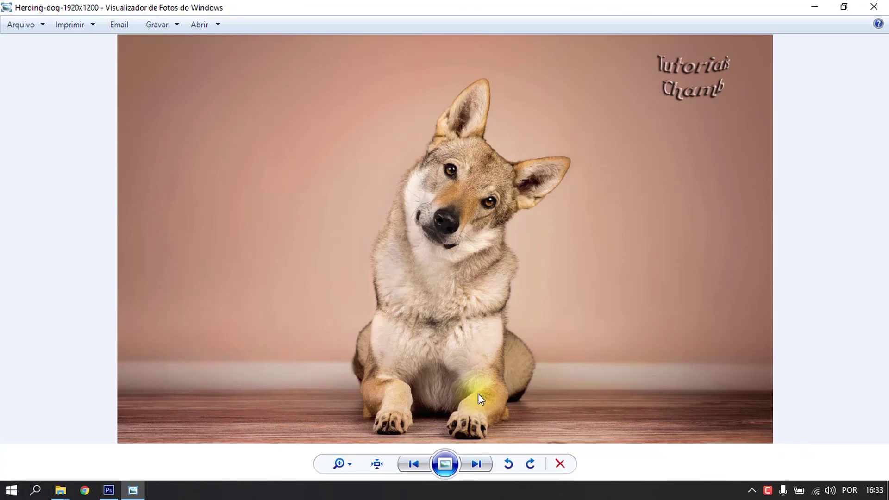
click(480, 468)
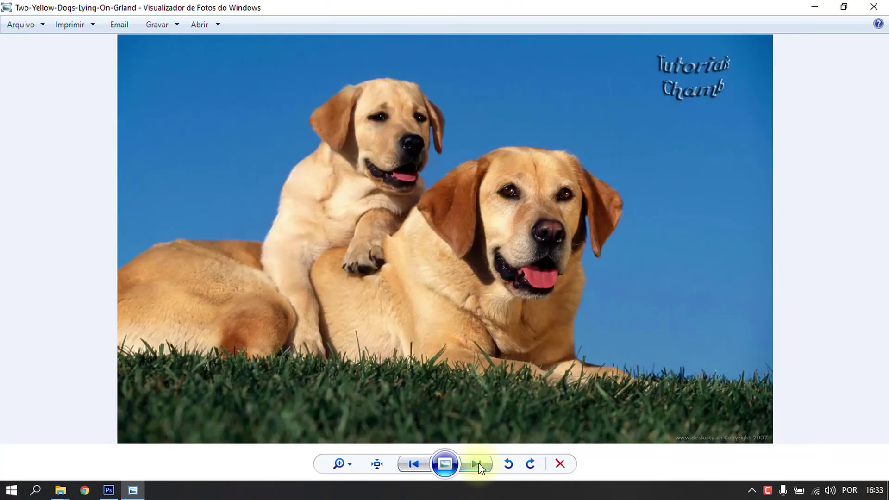
click(480, 468)
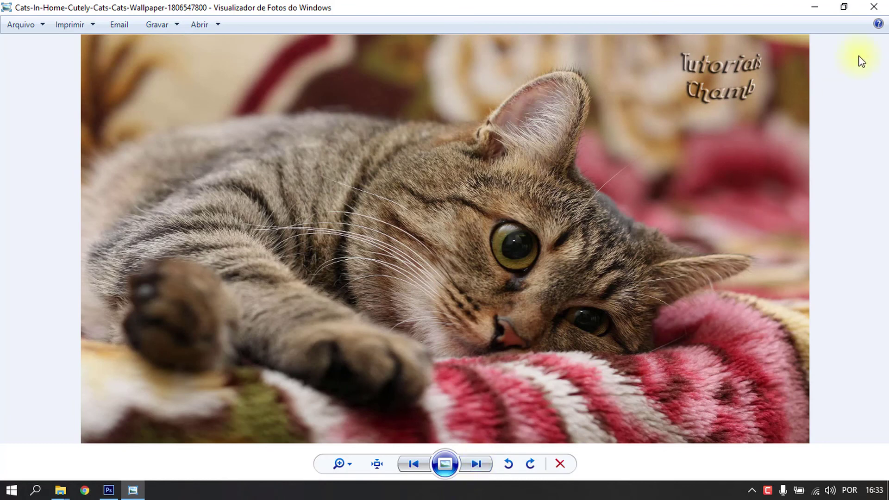
Step: Close Windows Photo Viewer to reveal the Lote folder's twelve watermarked photos
click(869, 9)
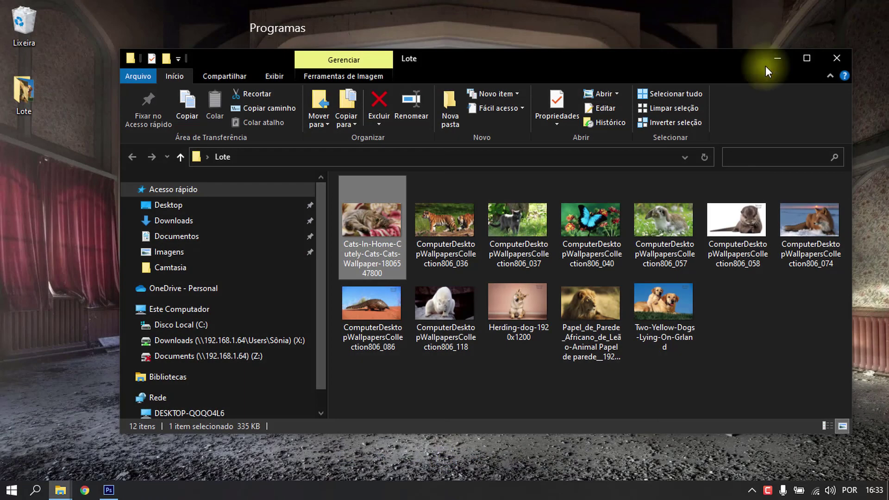